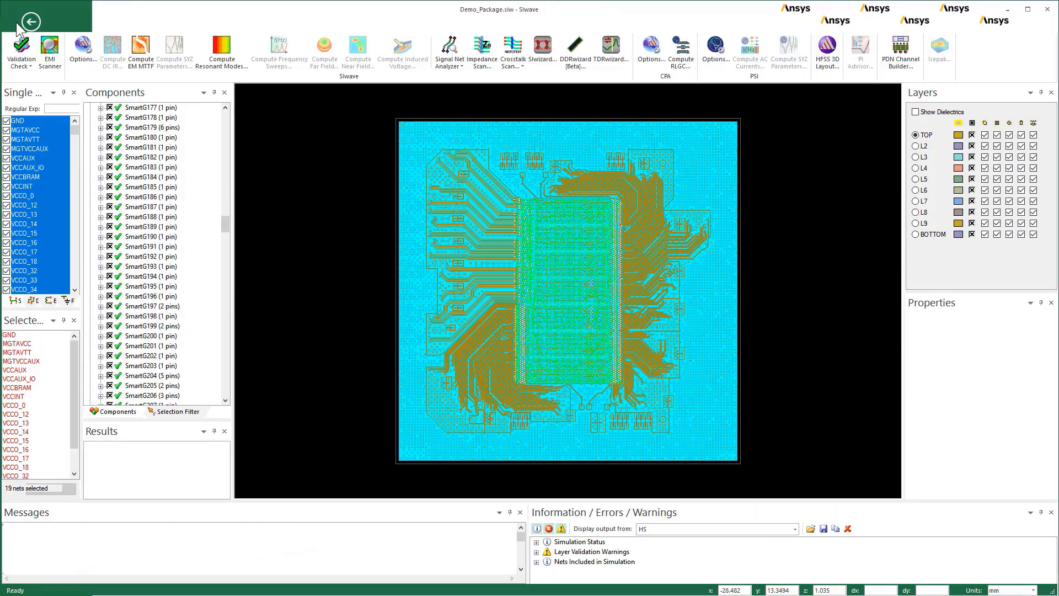
# Save the project under the new name Demo_Package_2.siw in the CPA_Demo folder.
pyautogui.click(17, 25)
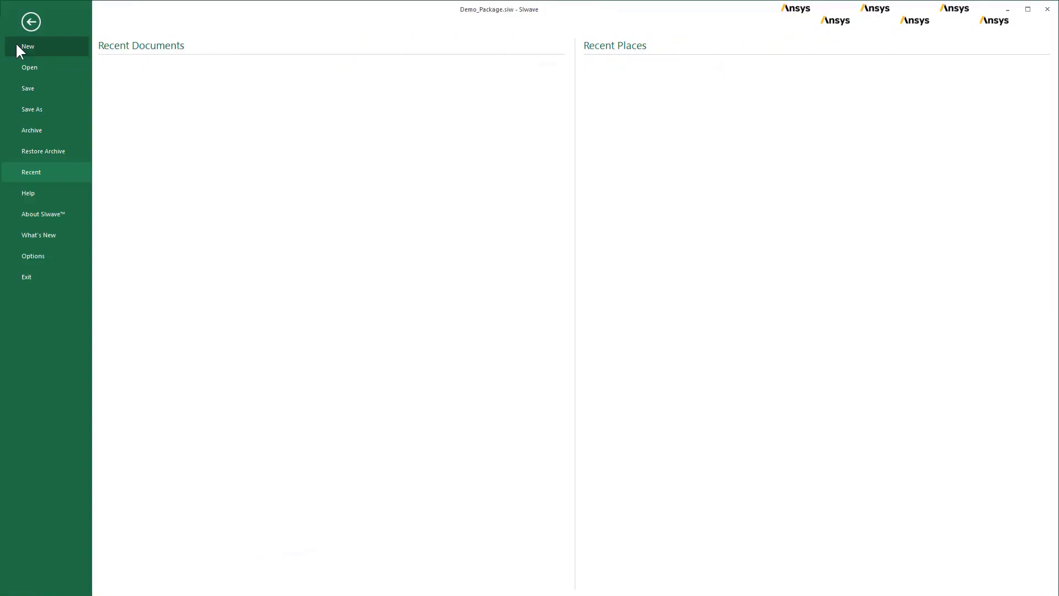
pyautogui.click(31, 109)
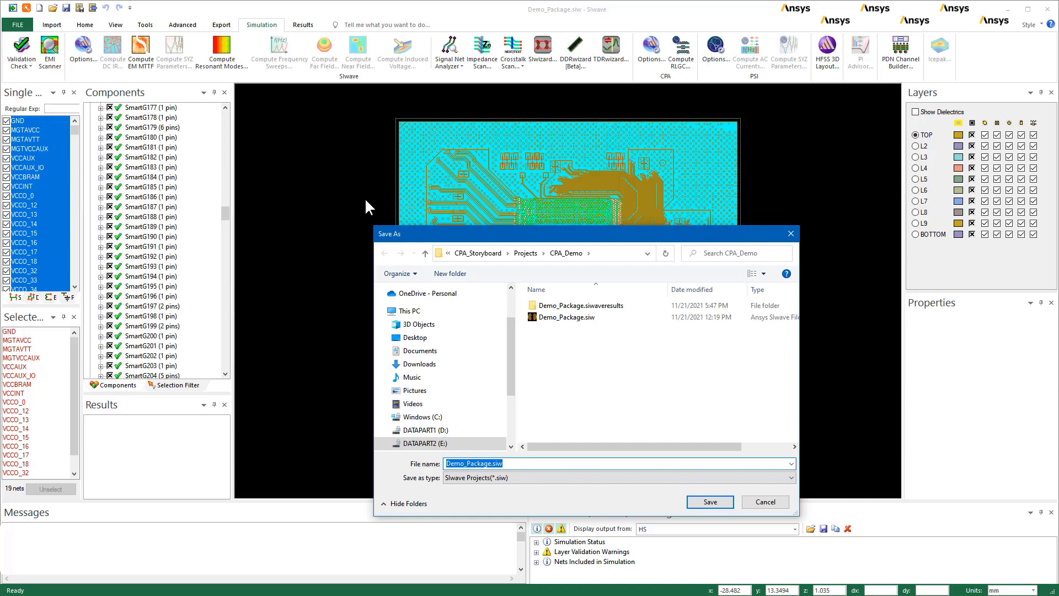
pyautogui.click(491, 464)
pyautogui.write('_2')
pyautogui.click(714, 504)
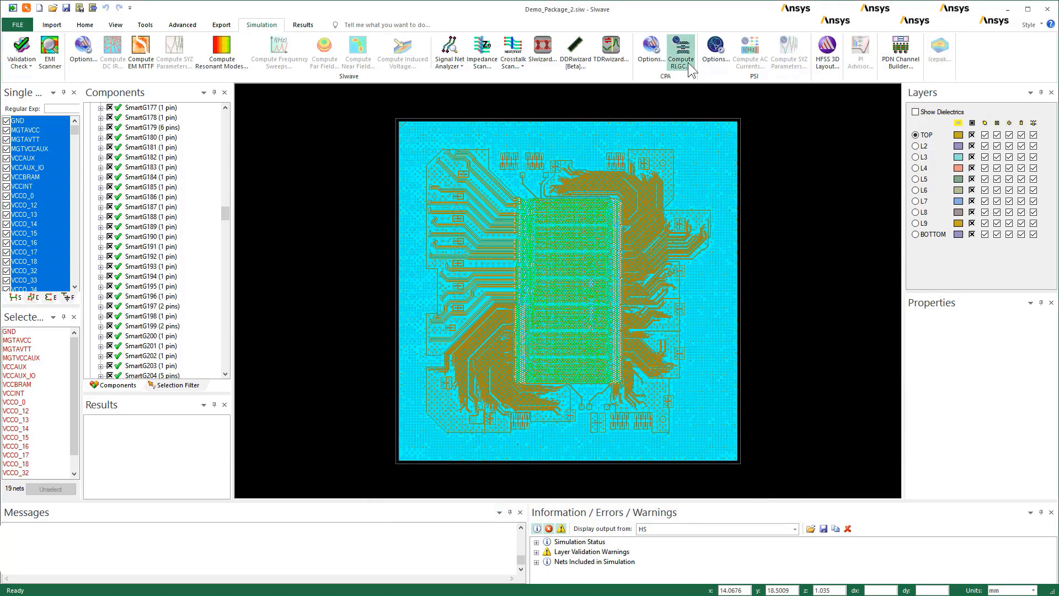
# Start a Compute RLGC setup and save CPASim1 launch settings with CPA channel and RLGC Model extraction.
pyautogui.click(684, 59)
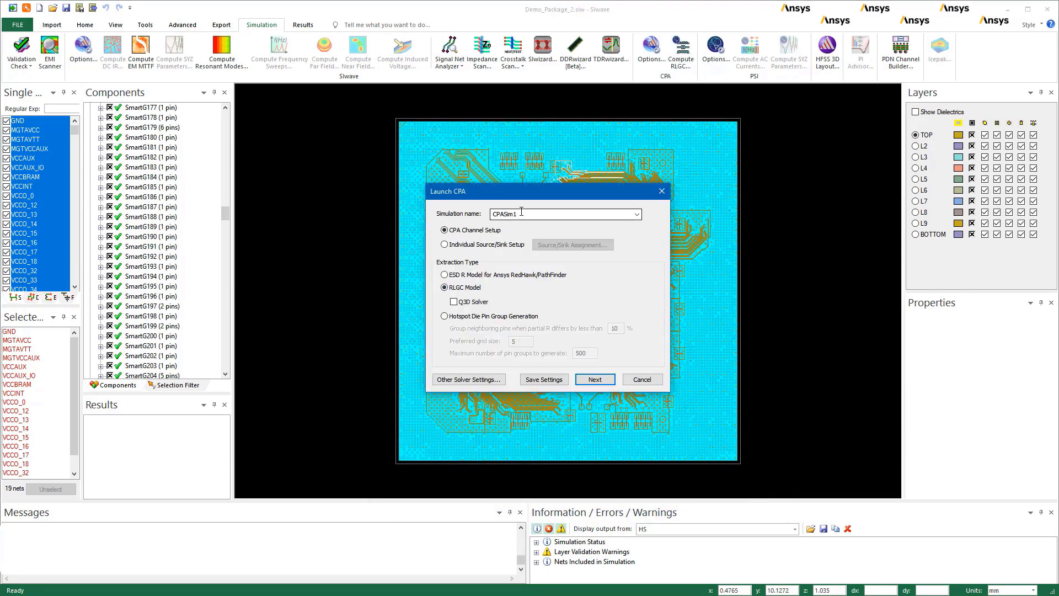
pyautogui.doubleClick(522, 213)
pyautogui.click(519, 215)
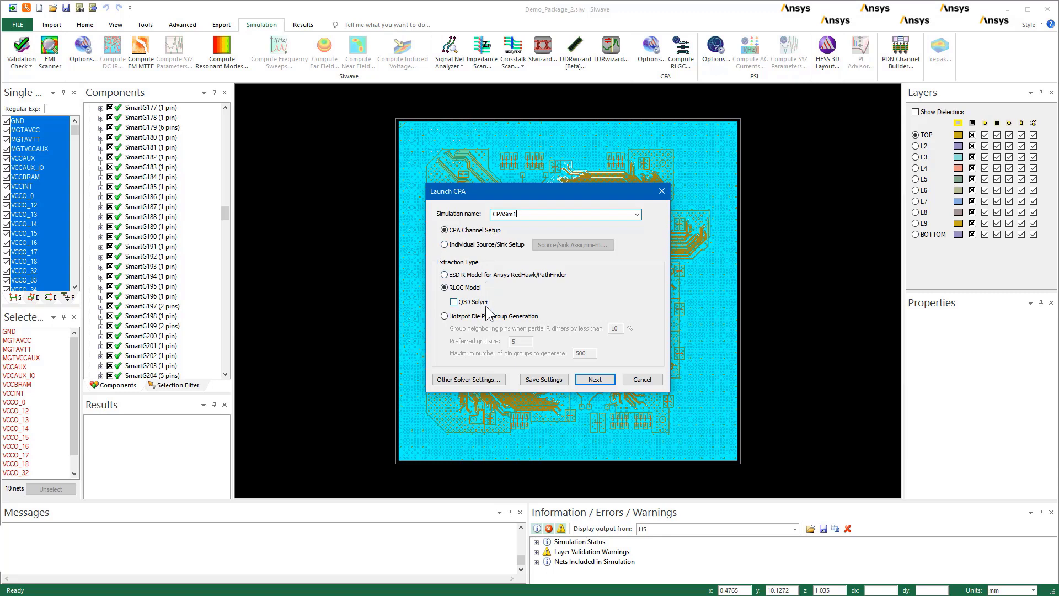
pyautogui.click(538, 380)
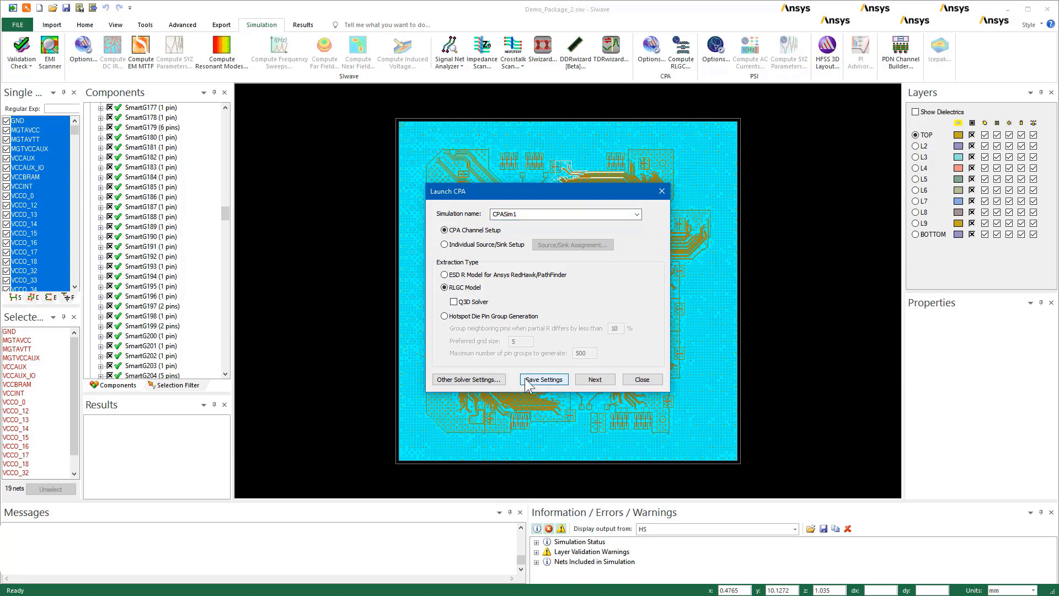
pyautogui.click(490, 385)
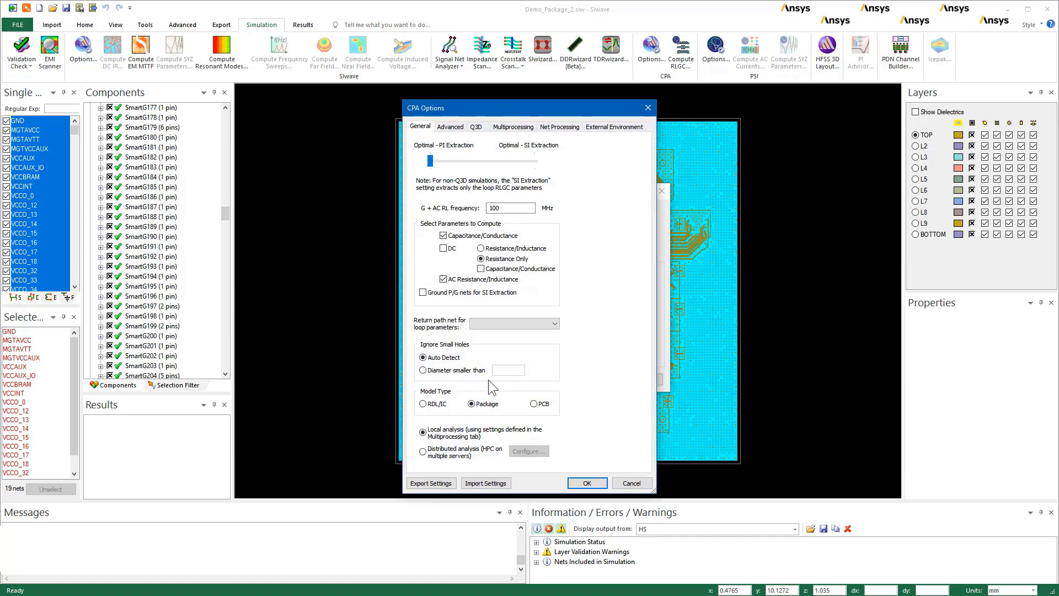
# Accept CPA solver options with 100 MHz G + AC RL, DC resistance, 16 cores and current net selection.
pyautogui.doubleClick(493, 208)
pyautogui.click(499, 208)
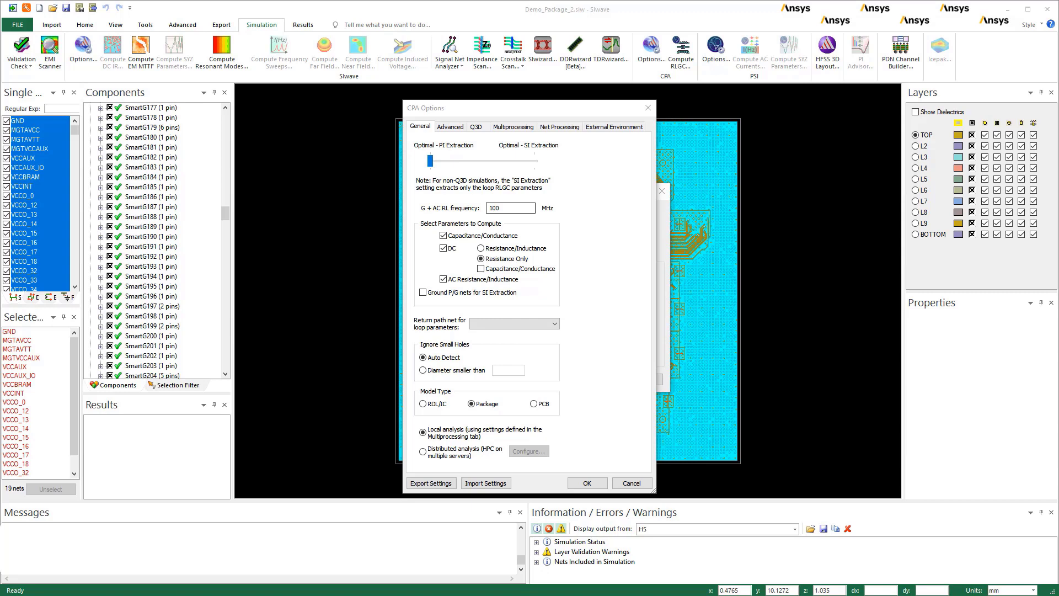
pyautogui.click(516, 128)
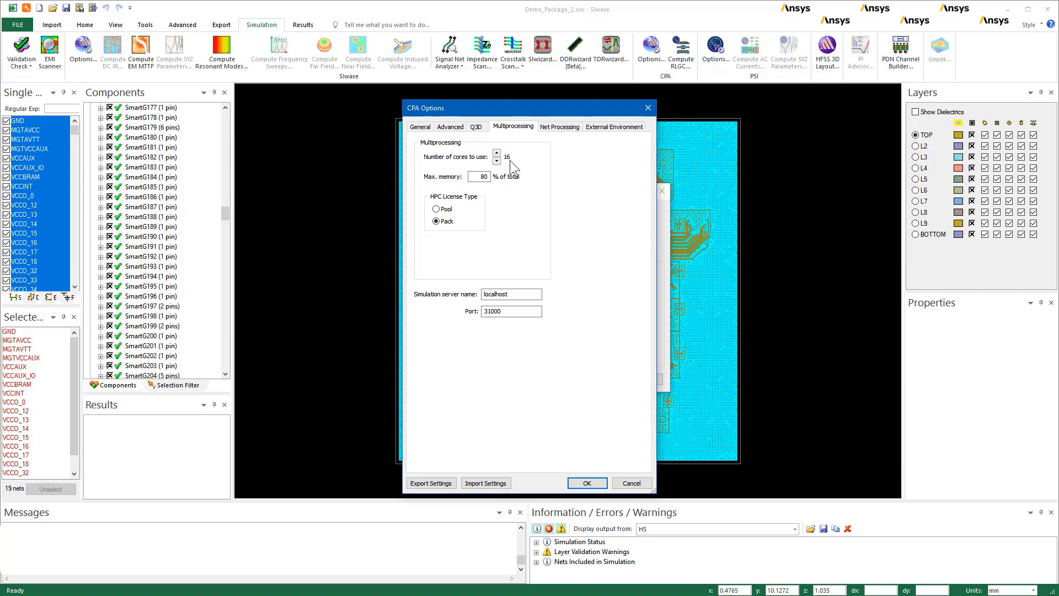
pyautogui.click(551, 128)
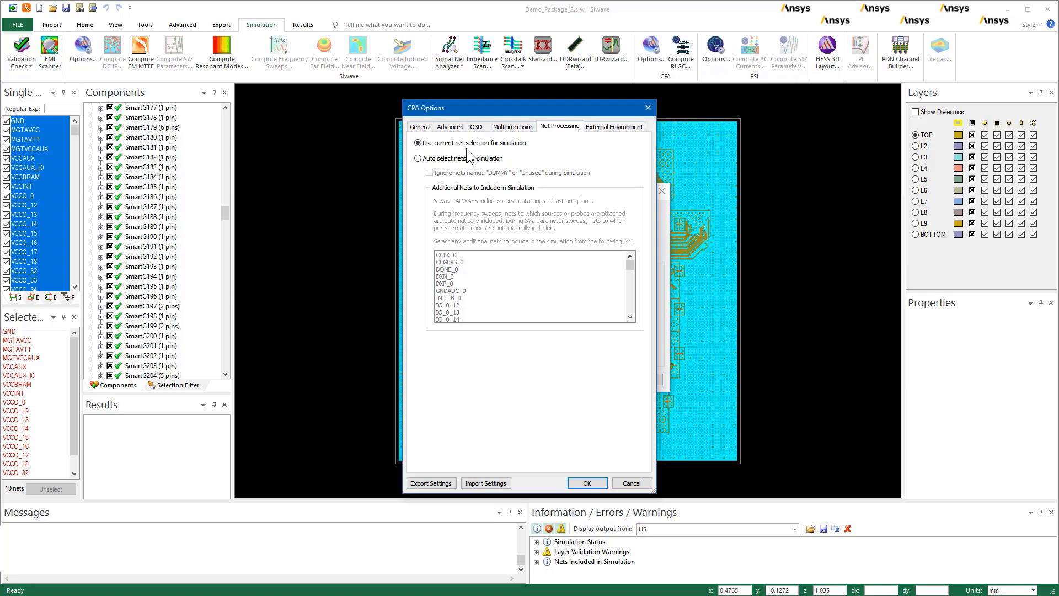
pyautogui.click(587, 482)
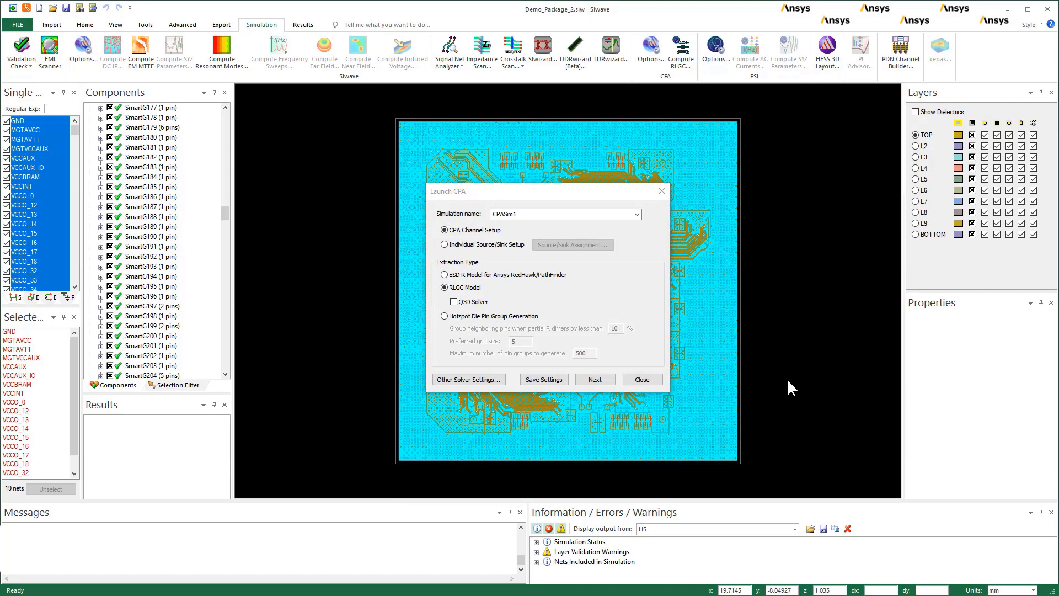
# Include die DIE_C in the CPA solution, keeping DIE_C as its part name.
pyautogui.click(590, 380)
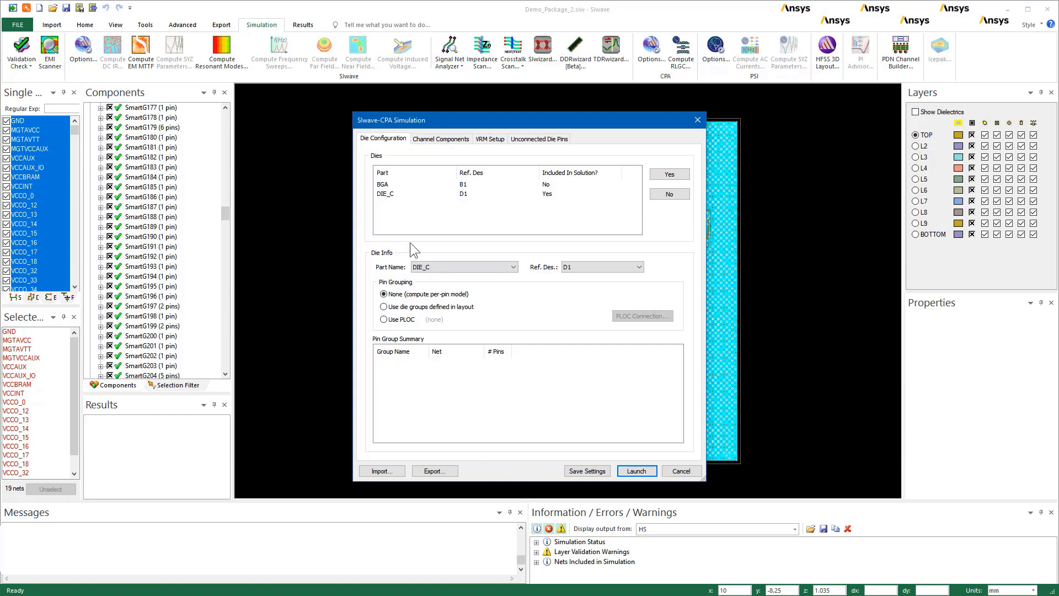
pyautogui.click(385, 194)
pyautogui.click(675, 176)
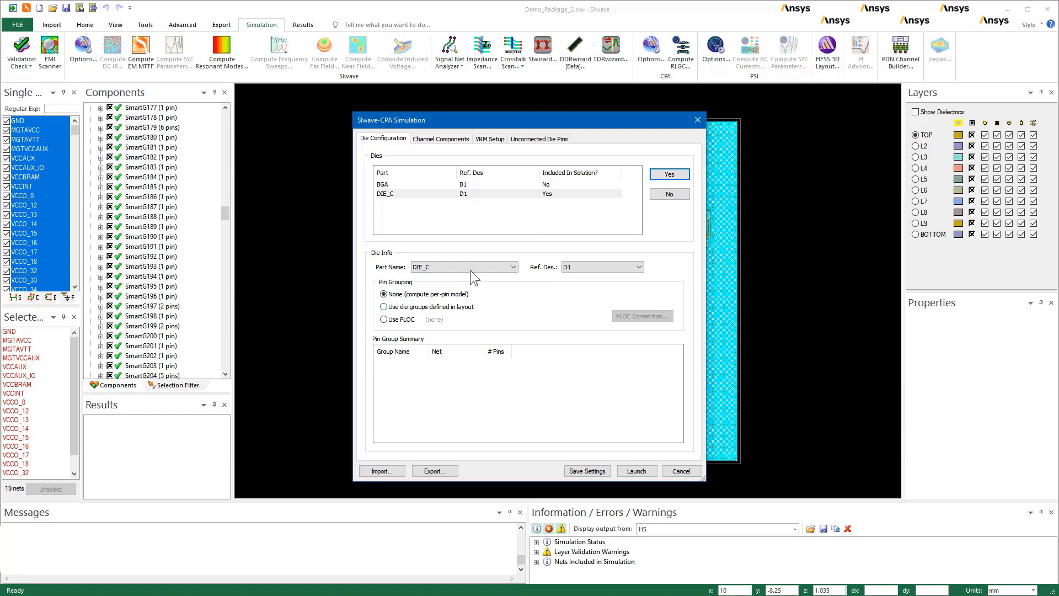
pyautogui.click(513, 267)
pyautogui.click(515, 269)
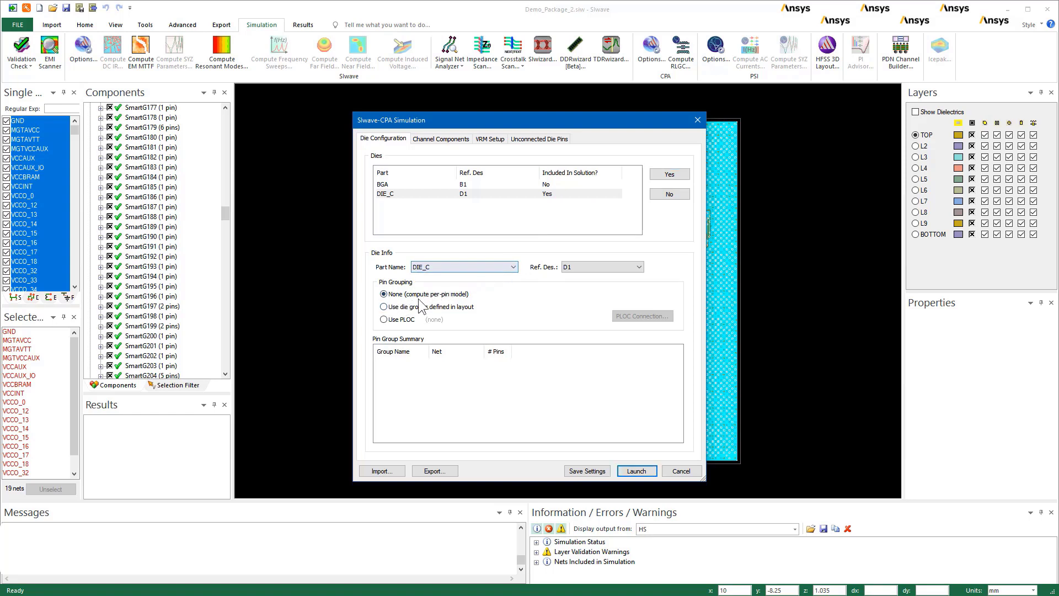
# Group DIE_C's pins by the die groups defined in the layout.
pyautogui.click(384, 307)
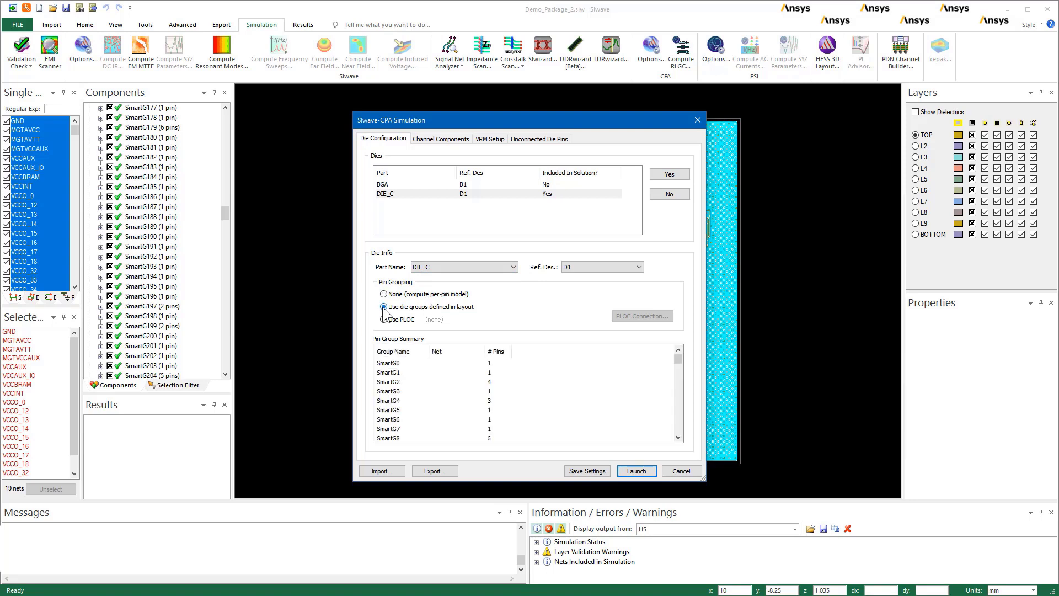
pyautogui.moveTo(678, 362); pyautogui.dragTo(676, 424)
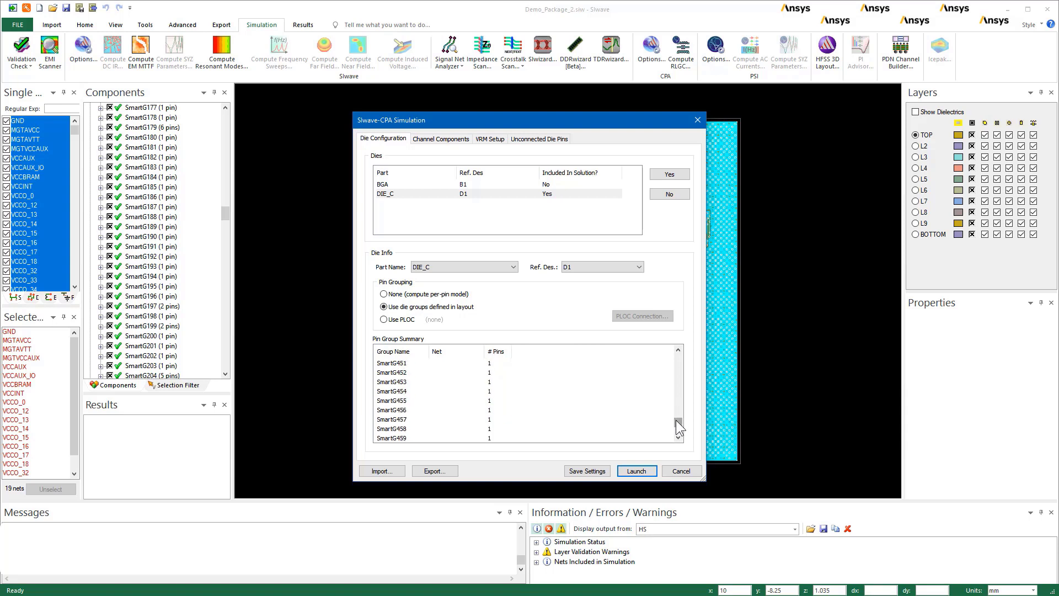
pyautogui.click(468, 144)
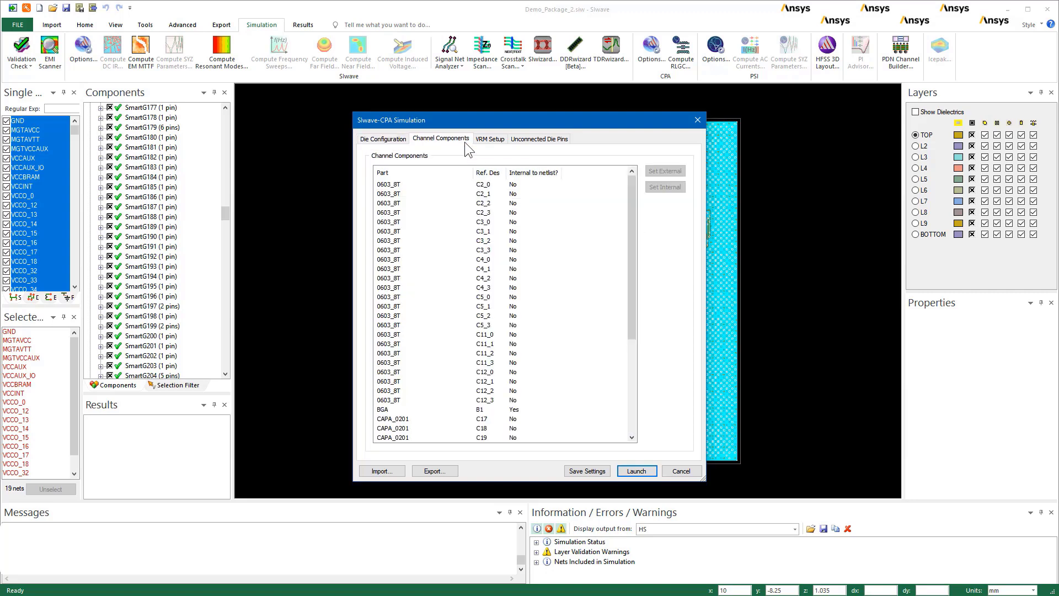
# Set all channel capacitors external to the netlist, keeping only BGA component B1 internal.
pyautogui.click(397, 188)
pyautogui.moveTo(634, 203); pyautogui.dragTo(623, 310)
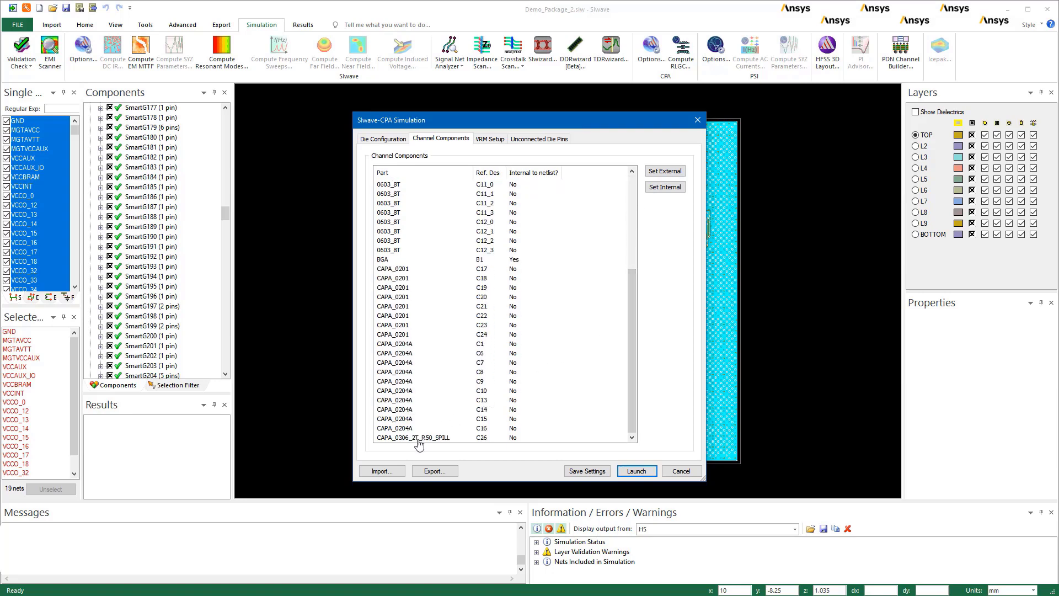
pyautogui.keyDown('shift'); pyautogui.click(419, 438); pyautogui.keyUp('shift')
pyautogui.keyDown('ctrl'); pyautogui.click(389, 259); pyautogui.keyUp('ctrl')
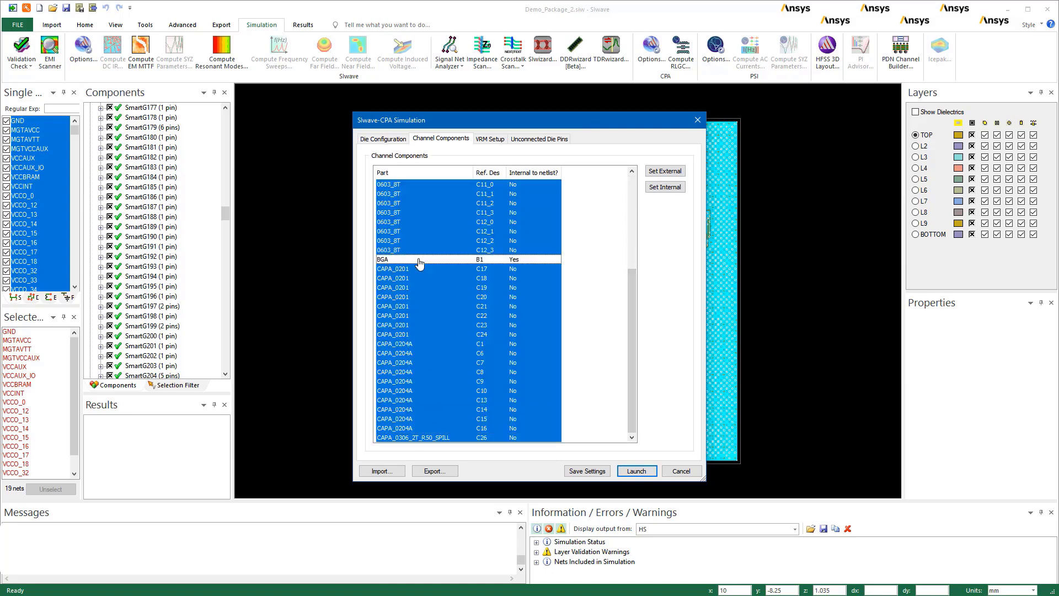
pyautogui.click(658, 172)
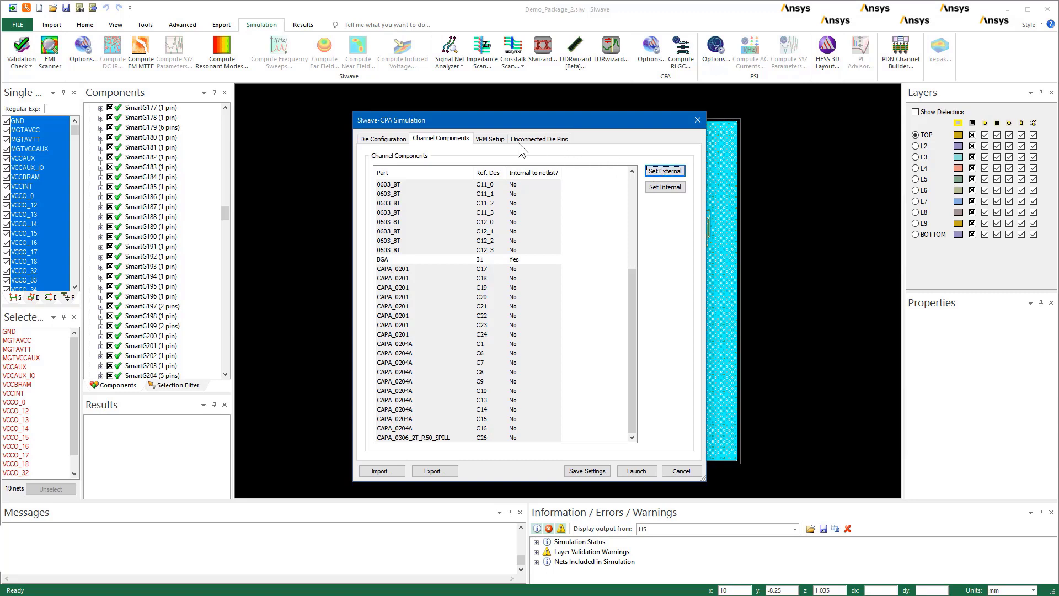
pyautogui.click(499, 142)
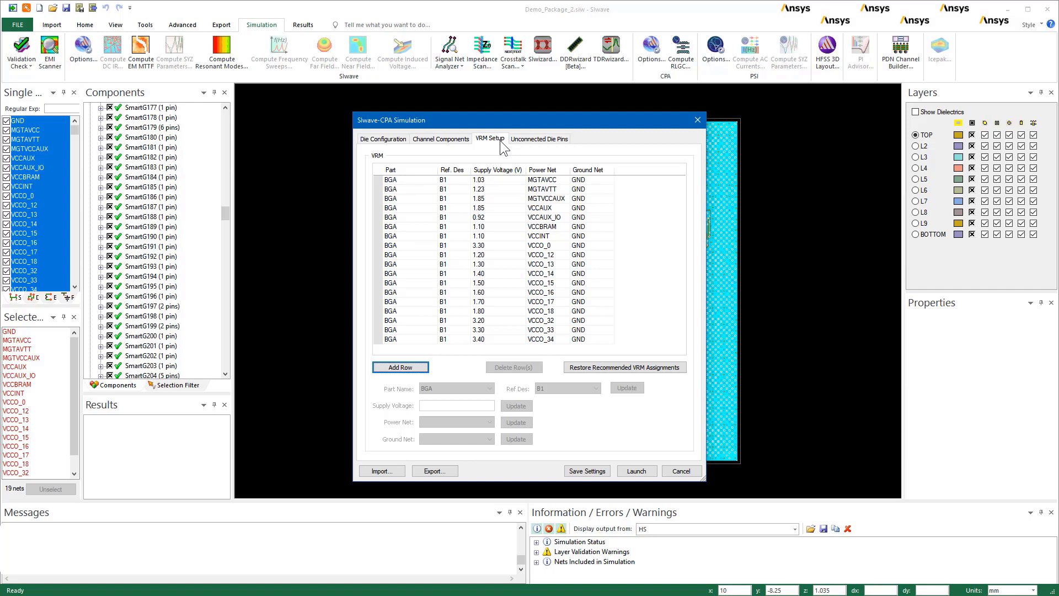
# Save the CPASim1 settings and launch the CPA simulation, then select its result.
pyautogui.click(579, 468)
pyautogui.click(630, 471)
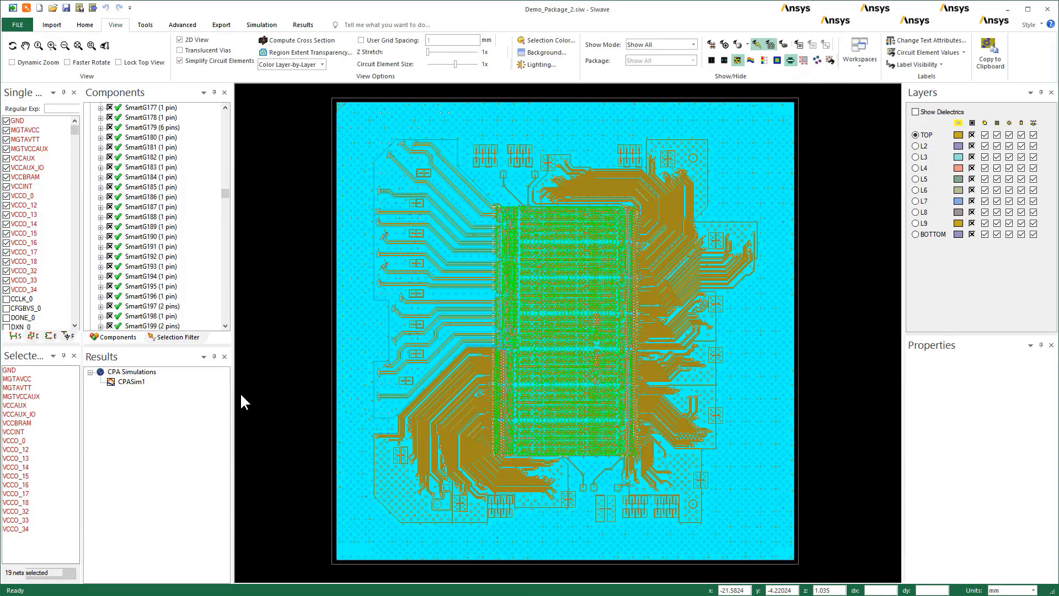
pyautogui.click(145, 385)
# Plot CPASim1's AC pin resistance map and choose Log Scaling for its colour scale.
pyautogui.rightClick(145, 386)
pyautogui.moveTo(165, 394)
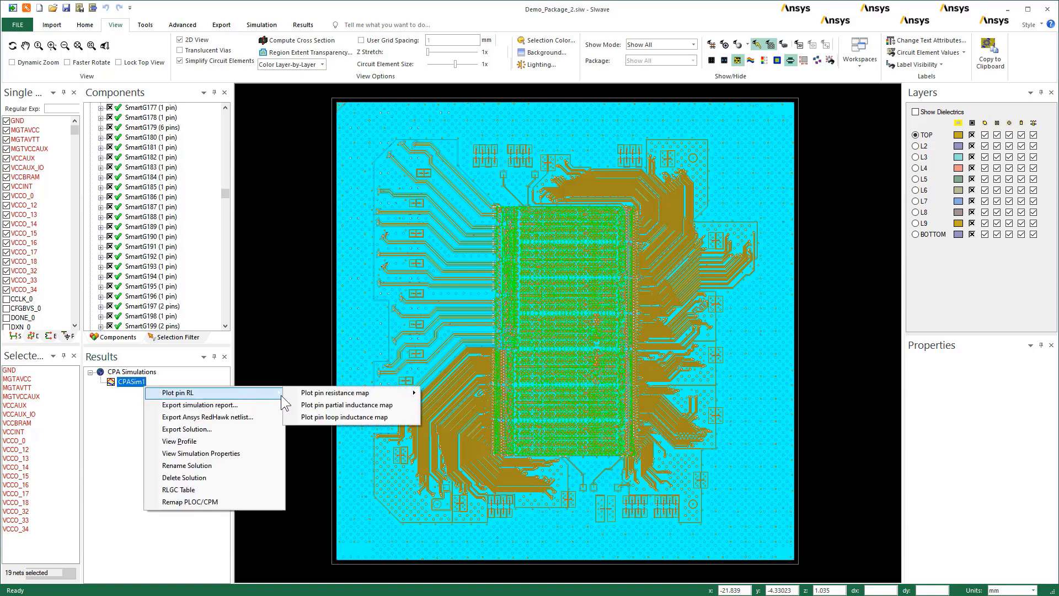
pyautogui.moveTo(398, 398)
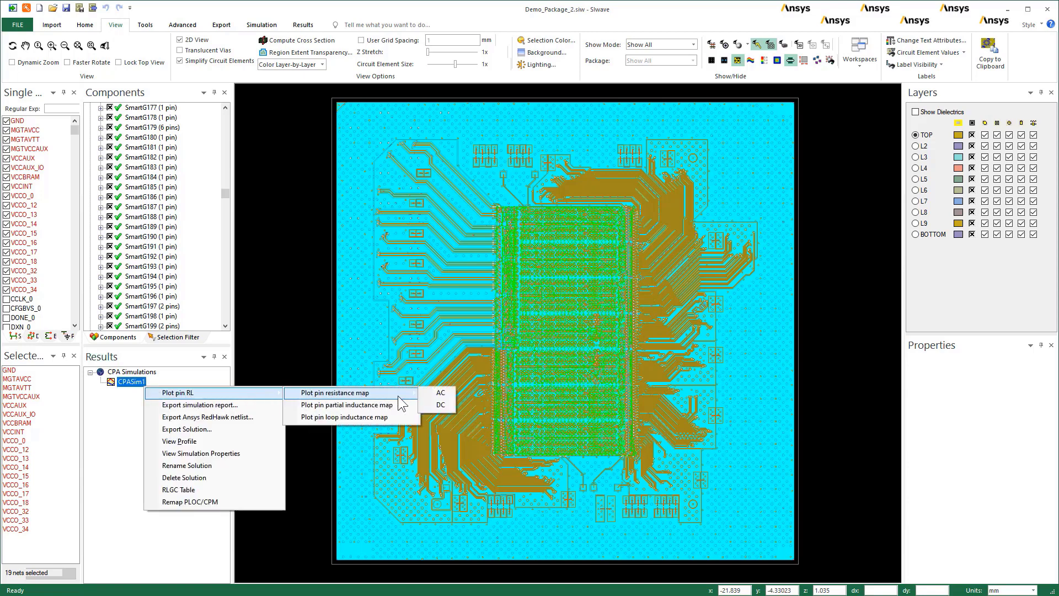
pyautogui.click(436, 394)
pyautogui.doubleClick(256, 353)
pyautogui.click(490, 282)
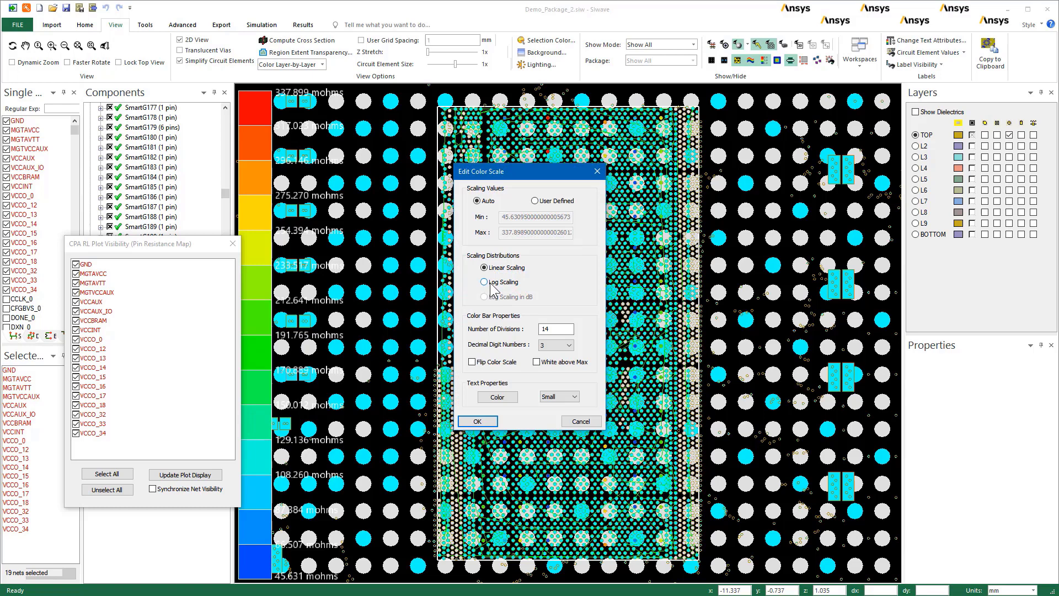
# Apply log scaling to the 45.631–337.899 mohm legend and hide the pad shapes cluttering the map.
pyautogui.click(478, 421)
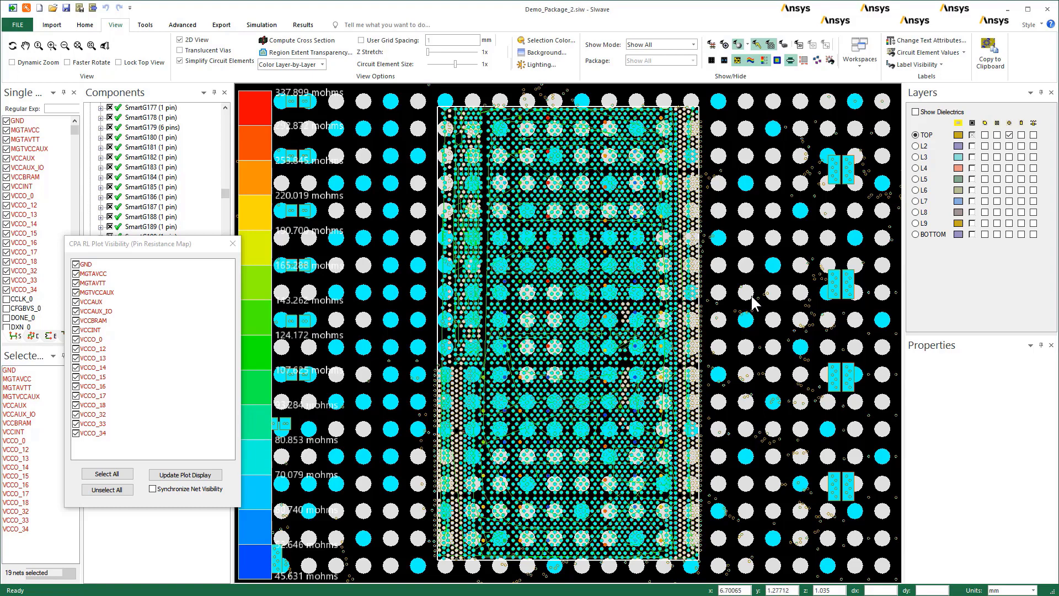
pyautogui.scroll(3, 554, 116)
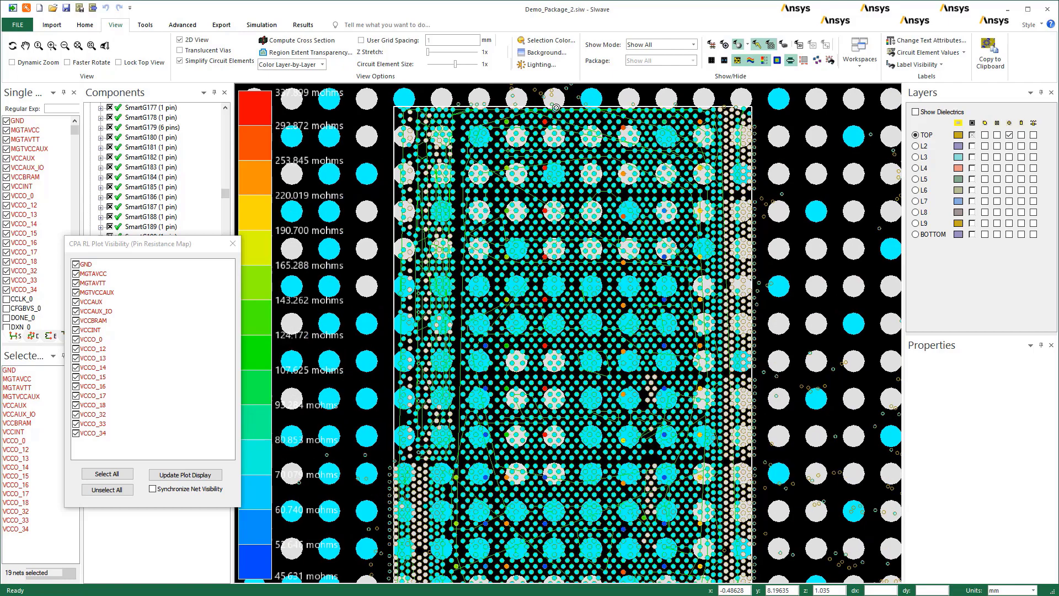
pyautogui.scroll(2, 567, 180)
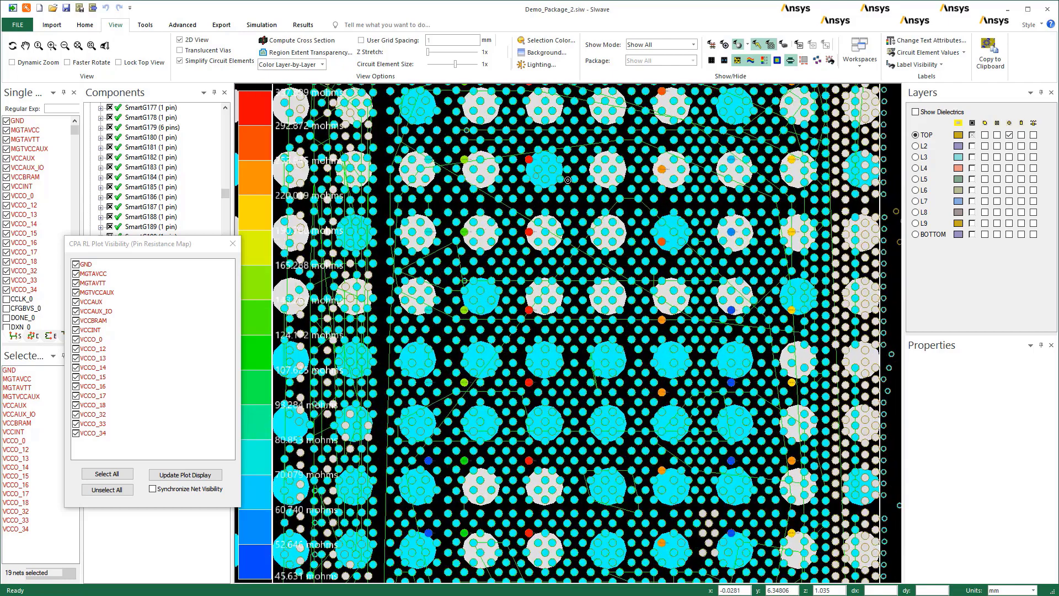
pyautogui.scroll(-1, 567, 180)
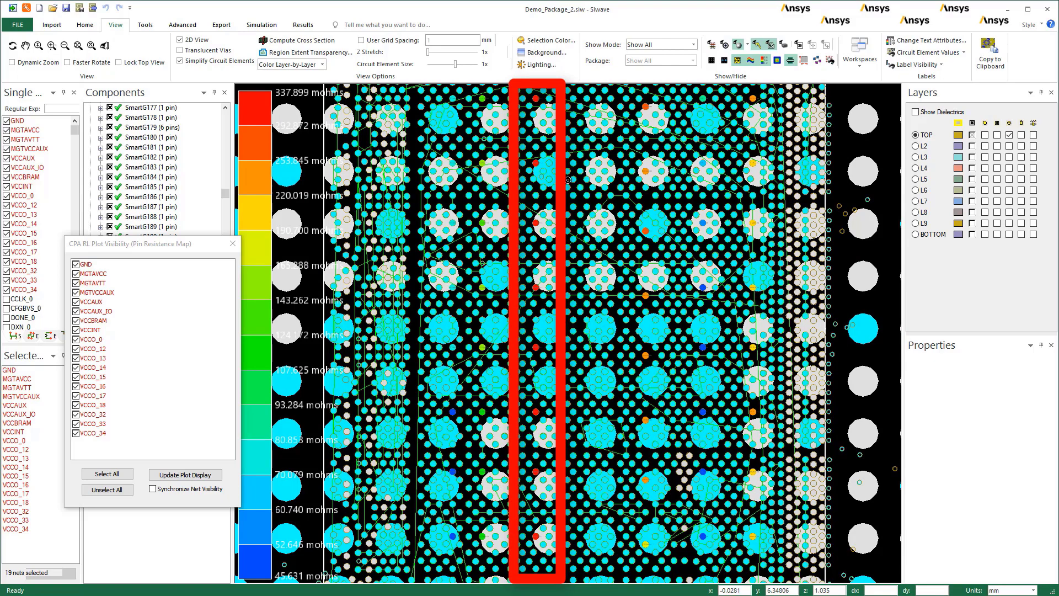
pyautogui.scroll(5, 546, 207)
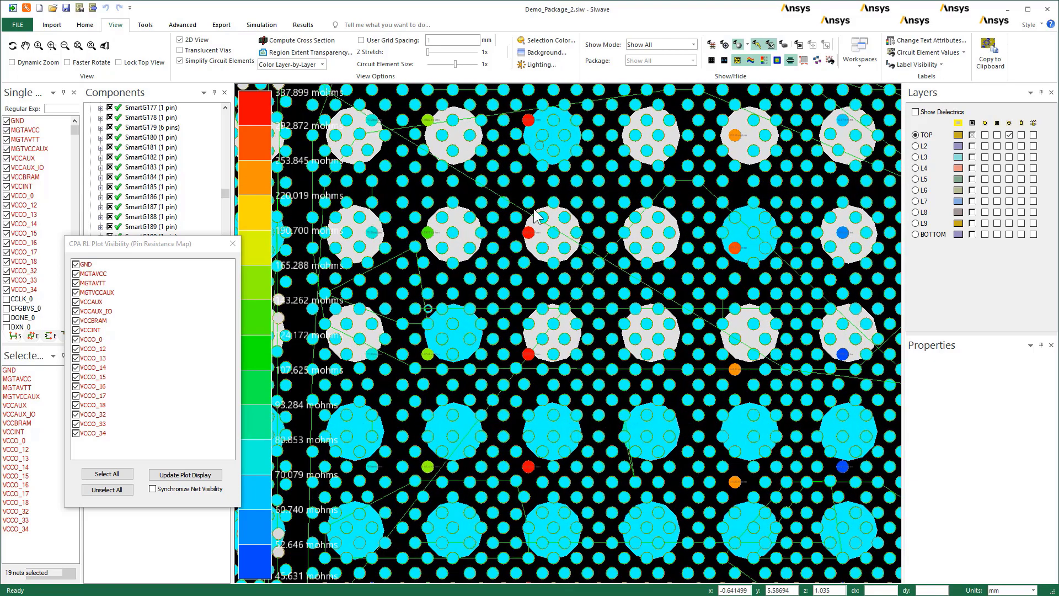
pyautogui.scroll(-5, 531, 193)
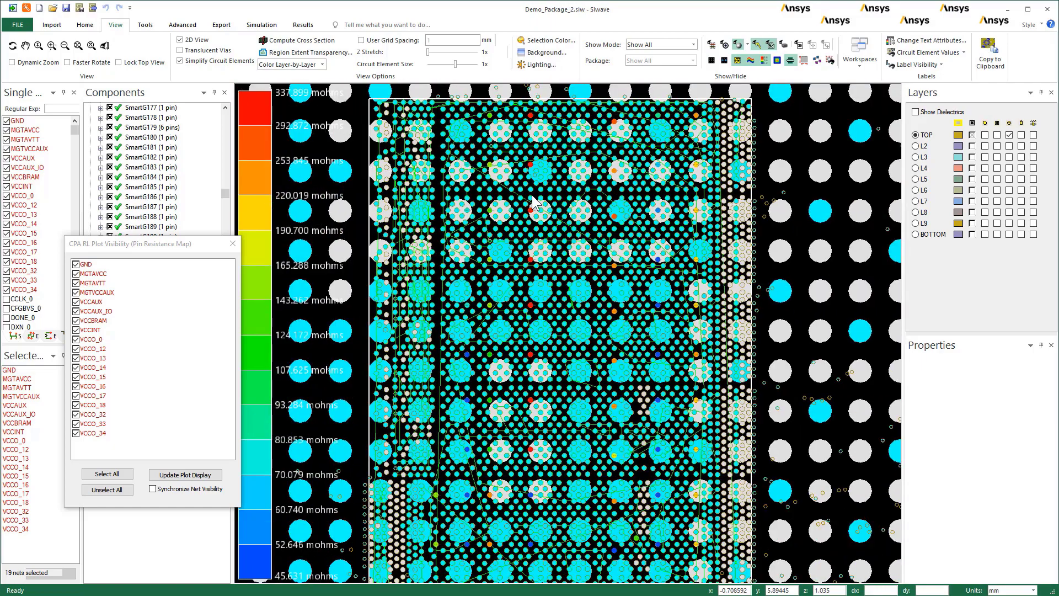
pyautogui.click(739, 47)
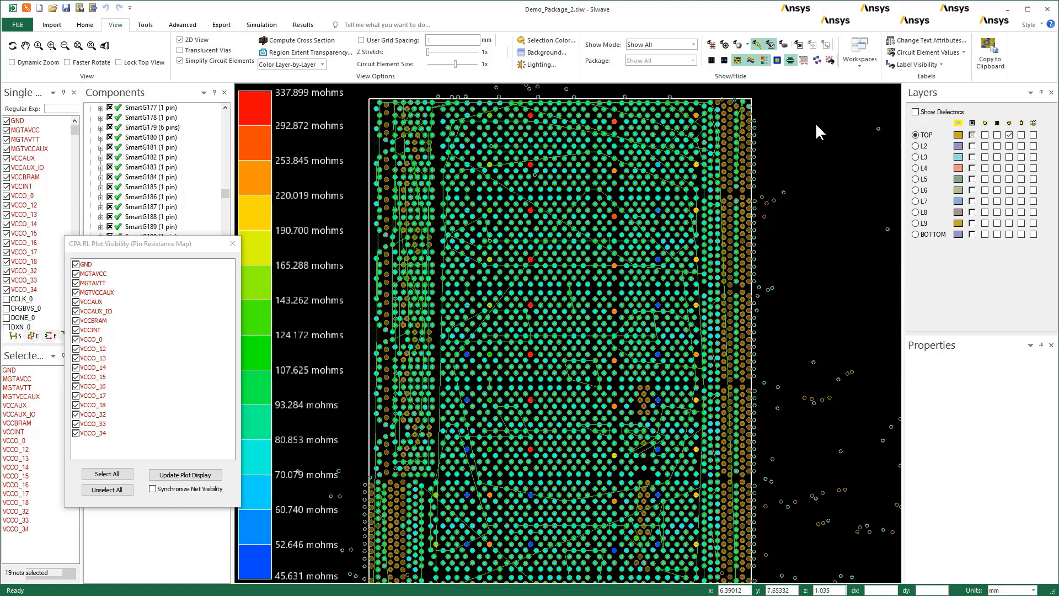
pyautogui.click(816, 125)
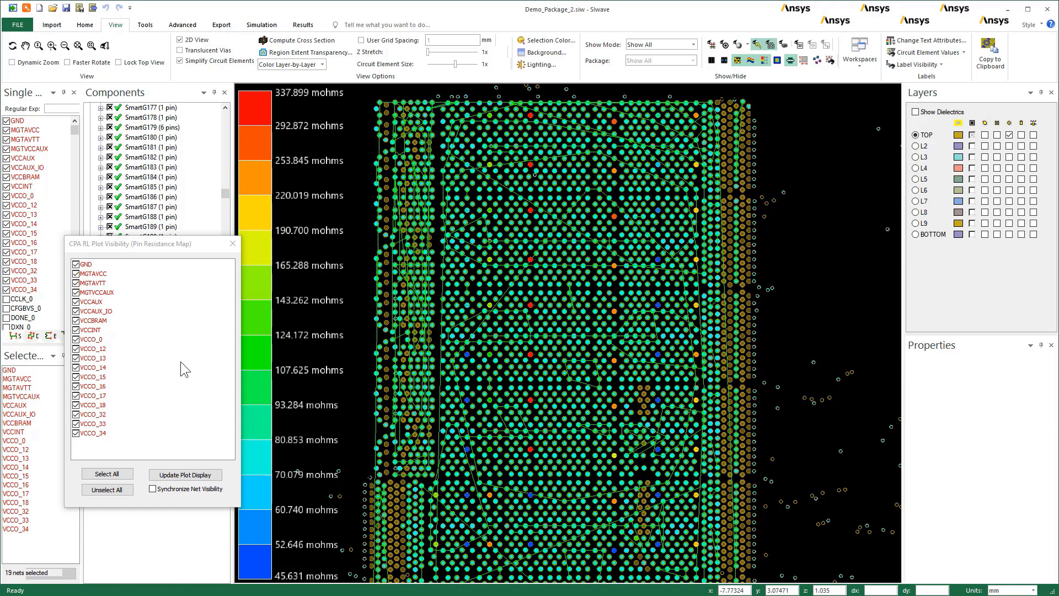
# Show only the VCCBRAM net and plot pin resistance for VCCBRAM alone.
pyautogui.click(24, 423)
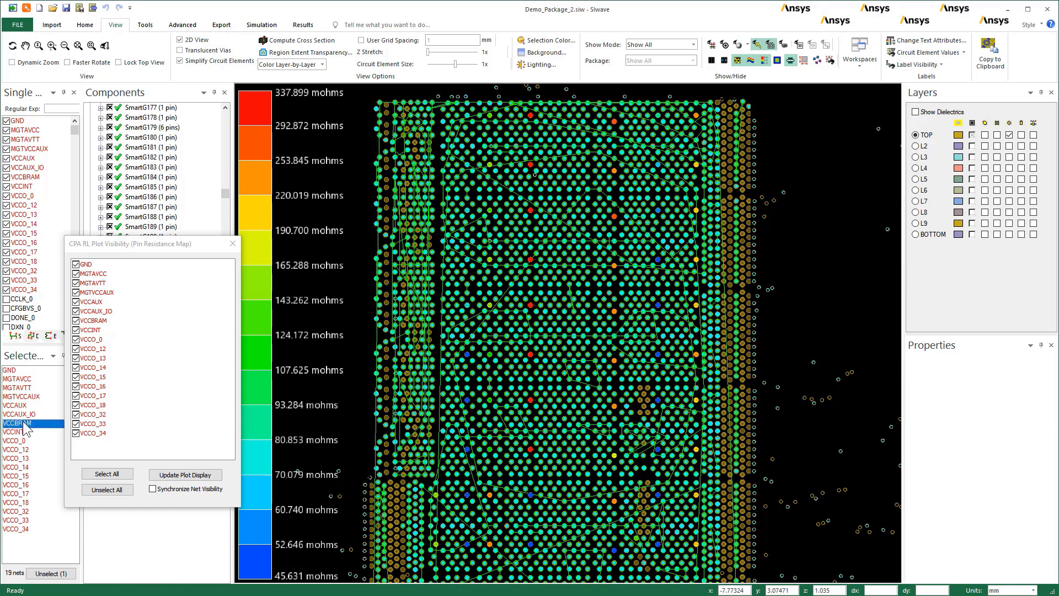
pyautogui.rightClick(24, 423)
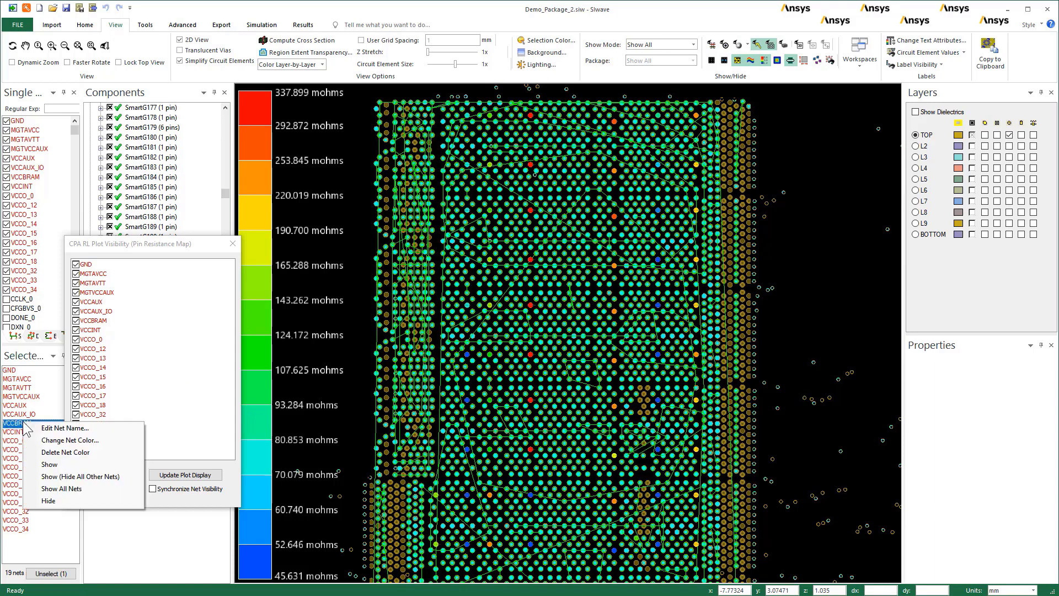
pyautogui.click(50, 477)
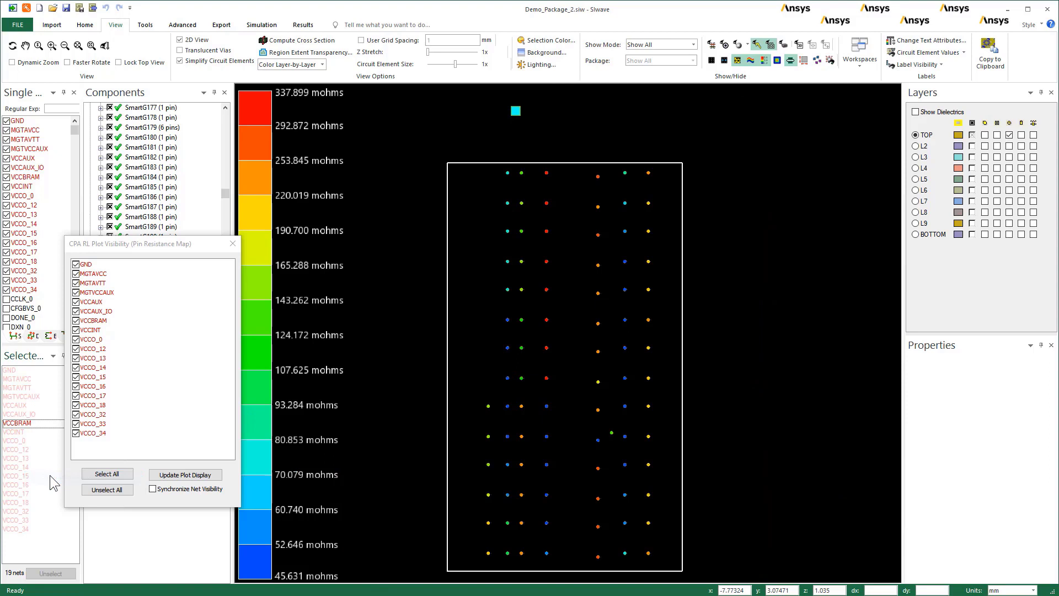
pyautogui.click(98, 488)
pyautogui.click(75, 321)
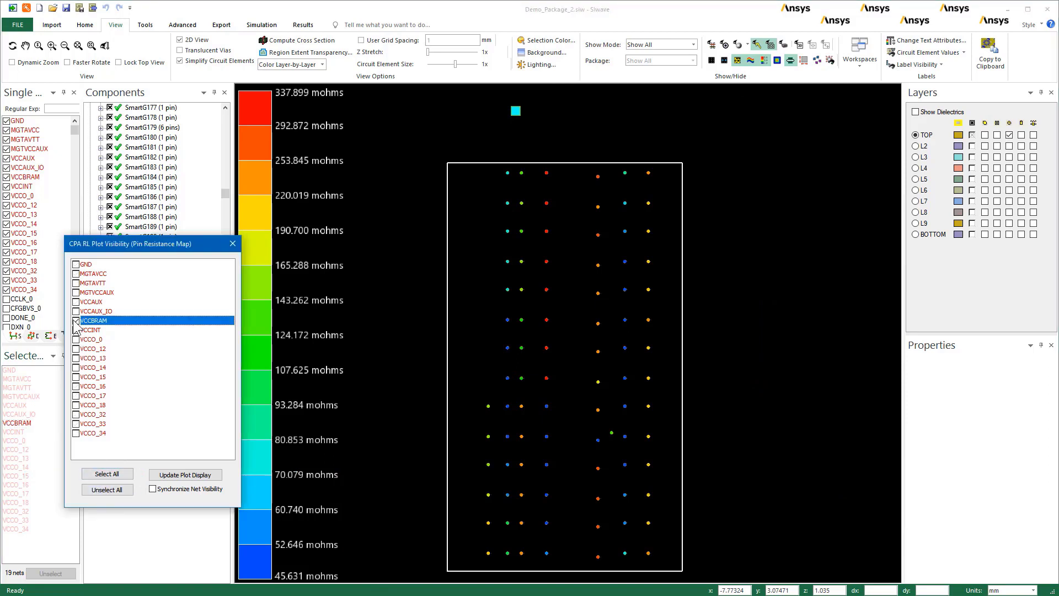
pyautogui.click(76, 321)
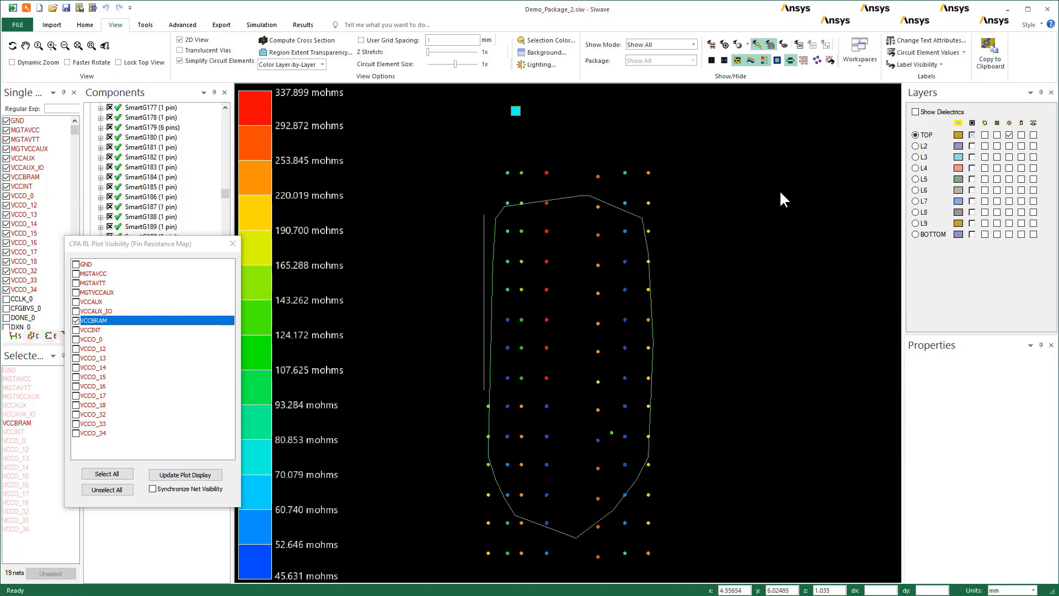
# Make all TOP layer objects visible and tilt the view to frame the VCCBRAM traces in 3D.
pyautogui.click(997, 135)
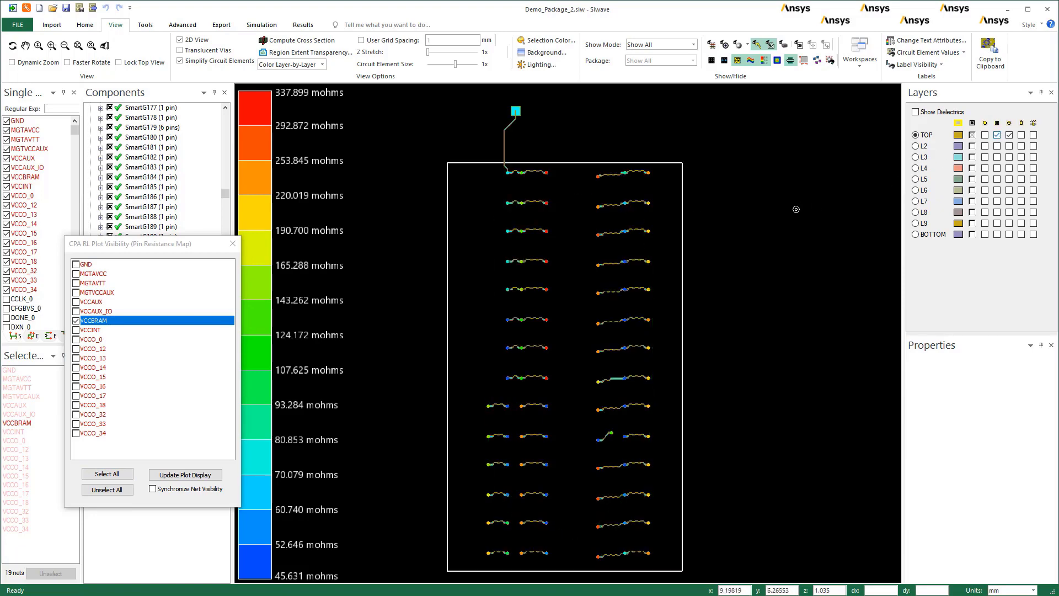
pyautogui.scroll(6, 607, 213)
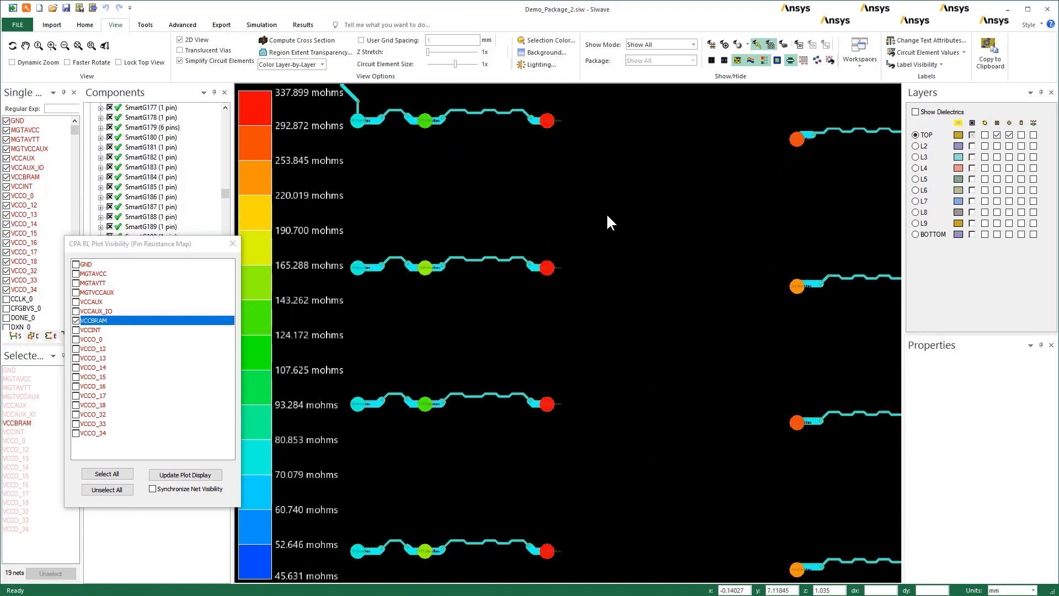
pyautogui.scroll(-3, 503, 334)
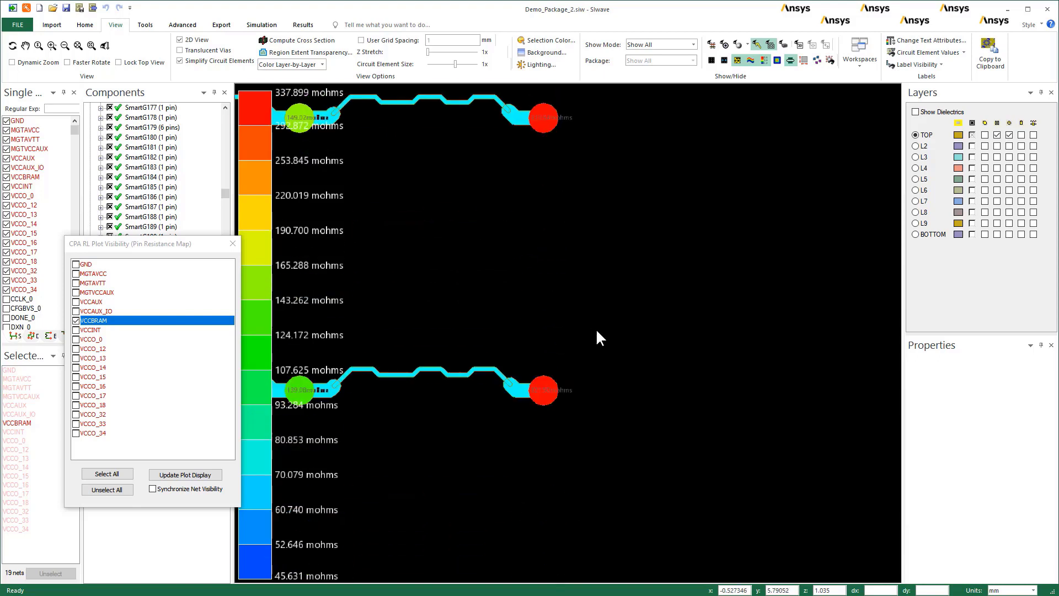
pyautogui.scroll(3, 618, 340)
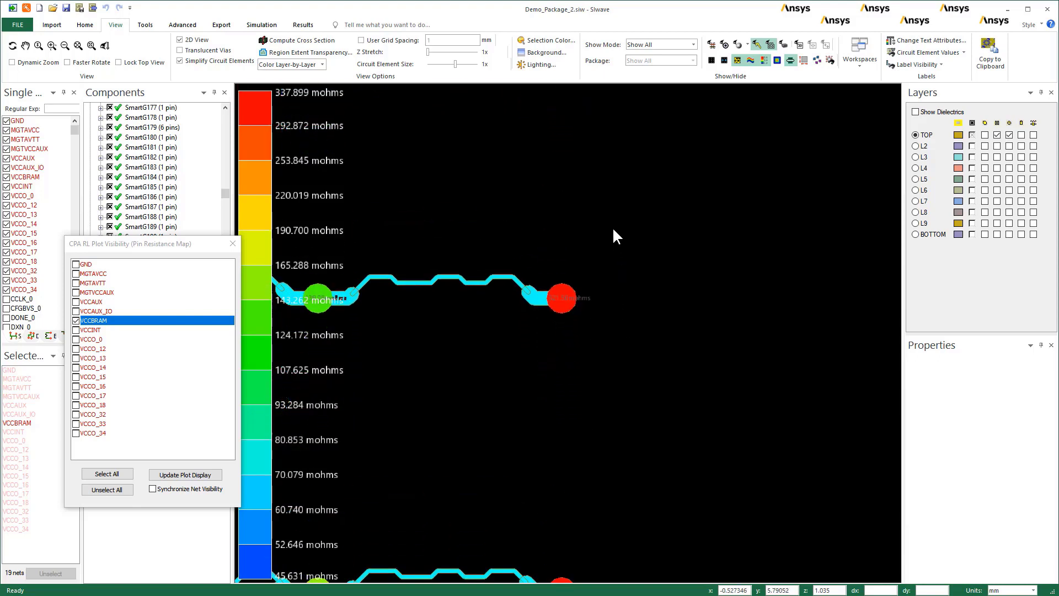
pyautogui.scroll(-2, 640, 496)
pyautogui.moveTo(640, 426); pyautogui.dragTo(752, 384)
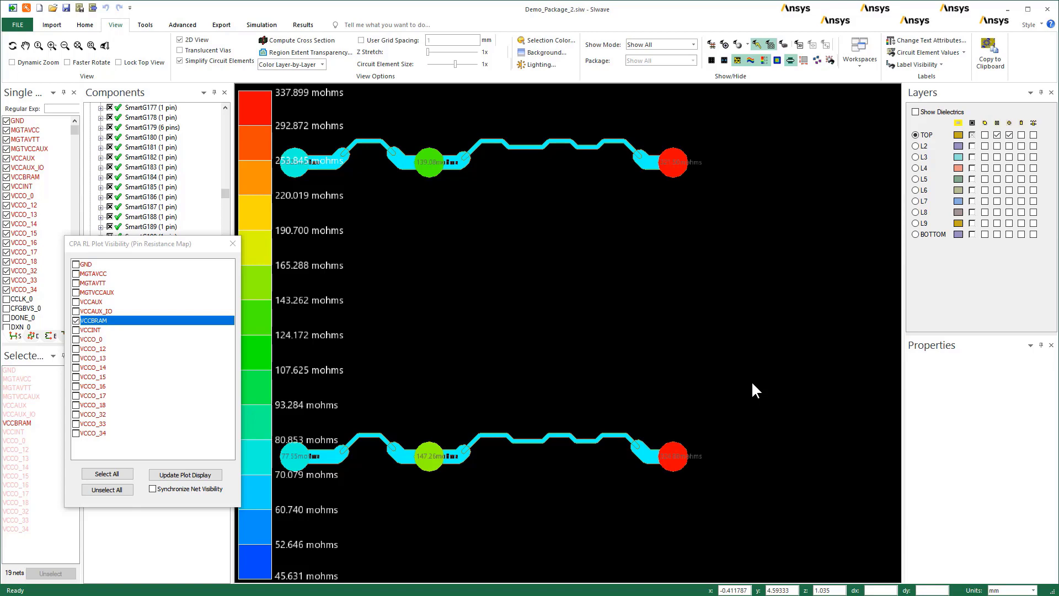
pyautogui.click(973, 135)
pyautogui.moveTo(702, 407); pyautogui.dragTo(799, 286)
# Show all objects on layers L2 through L6.
pyautogui.press('alt')
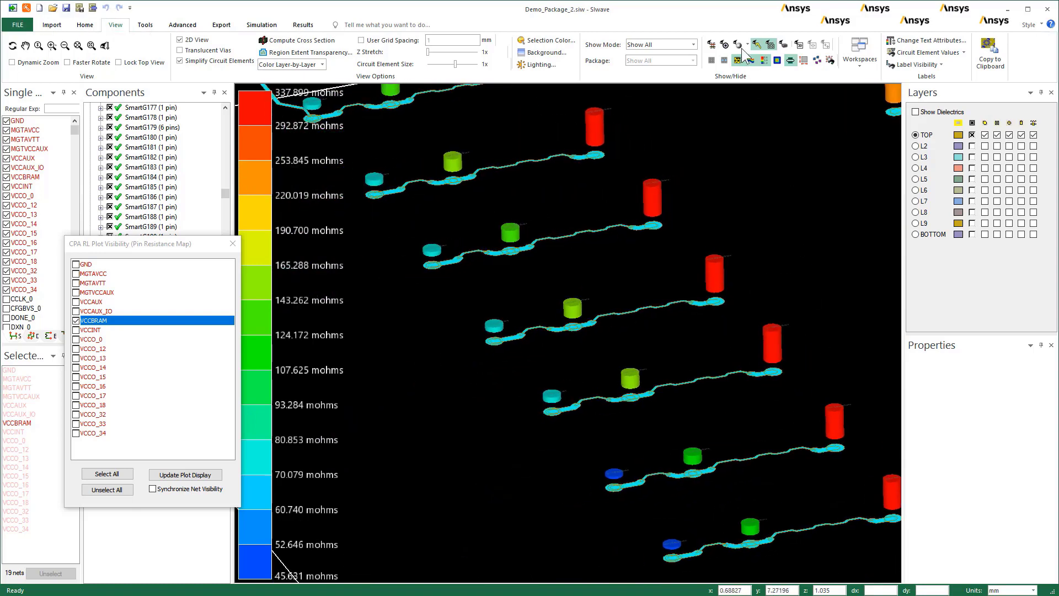
pyautogui.click(739, 46)
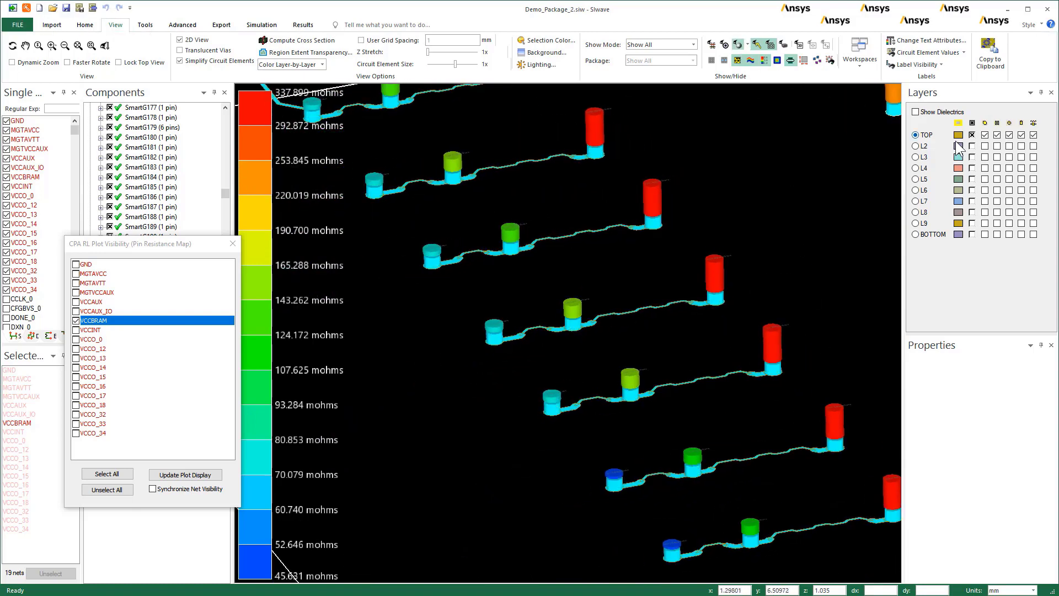
pyautogui.click(972, 146)
pyautogui.click(972, 157)
pyautogui.click(971, 168)
pyautogui.click(971, 180)
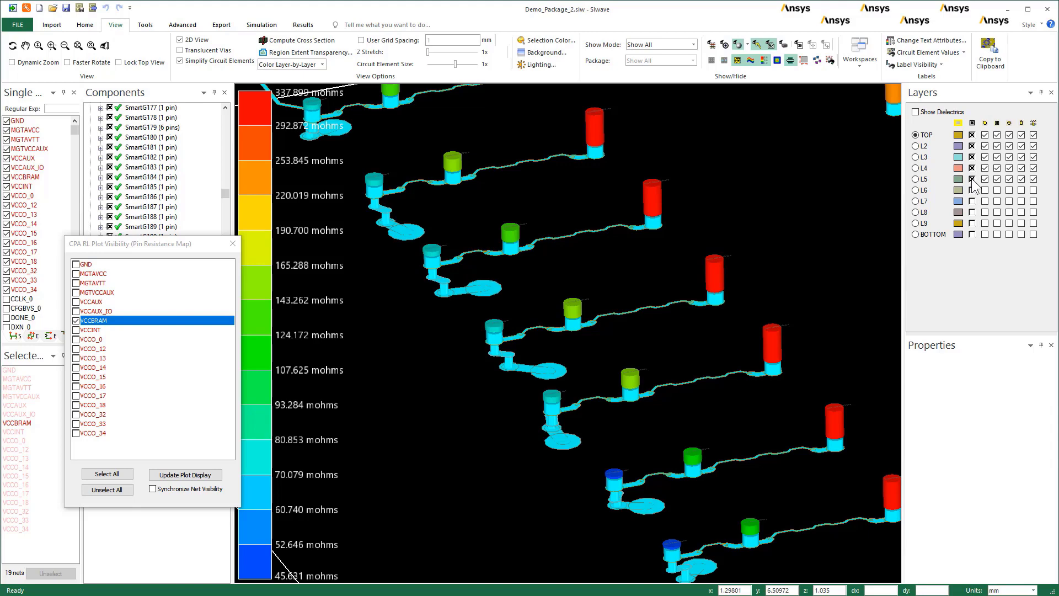
pyautogui.click(972, 191)
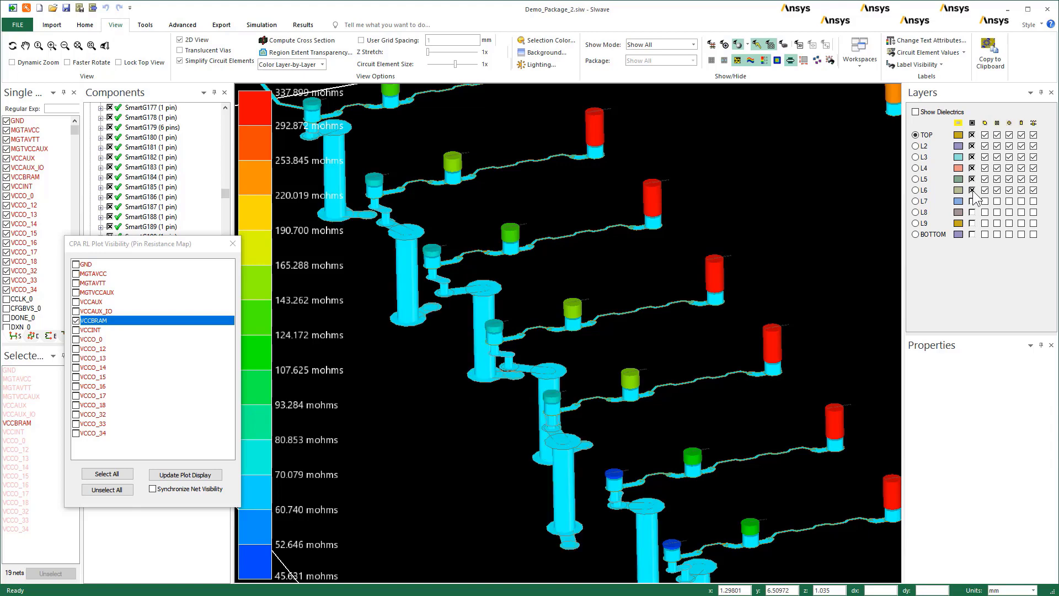
# Show layers L7 and L8, including the VCCBRAM plane, and rotate to a lower oblique angle.
pyautogui.moveTo(745, 438); pyautogui.dragTo(622, 353)
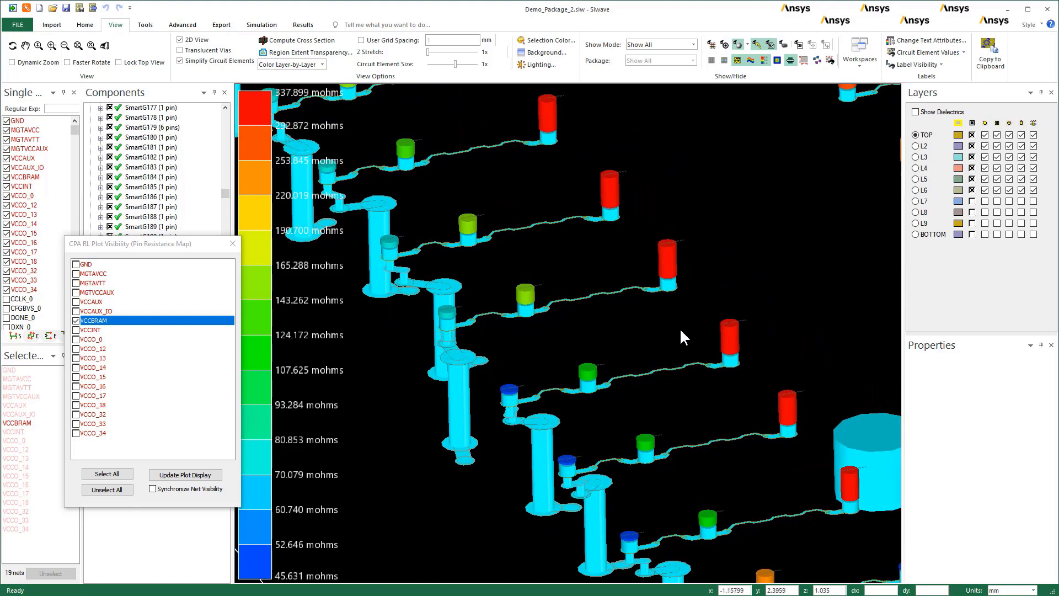
pyautogui.click(972, 201)
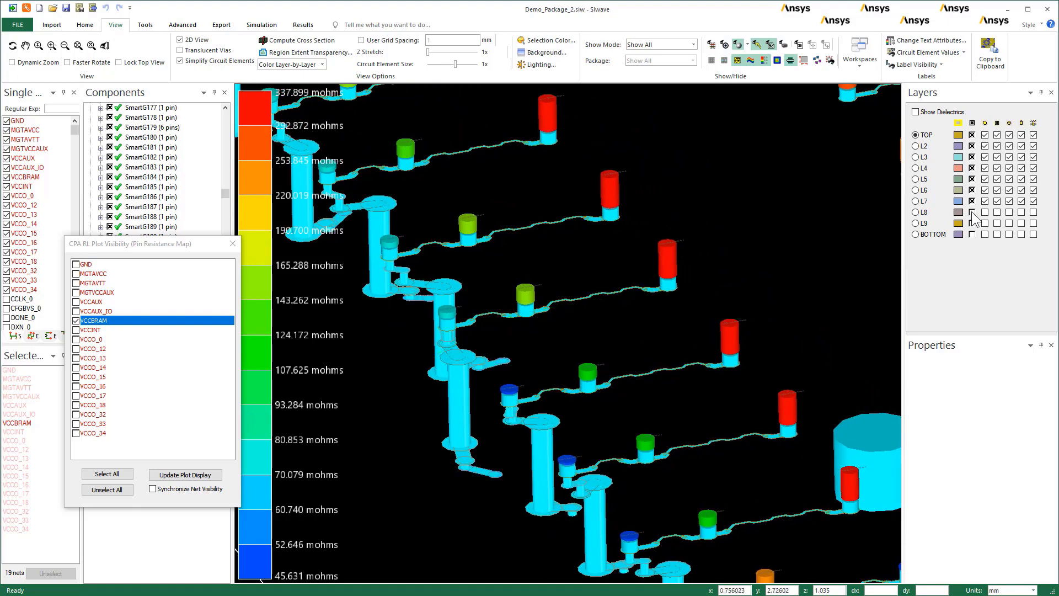
pyautogui.click(972, 213)
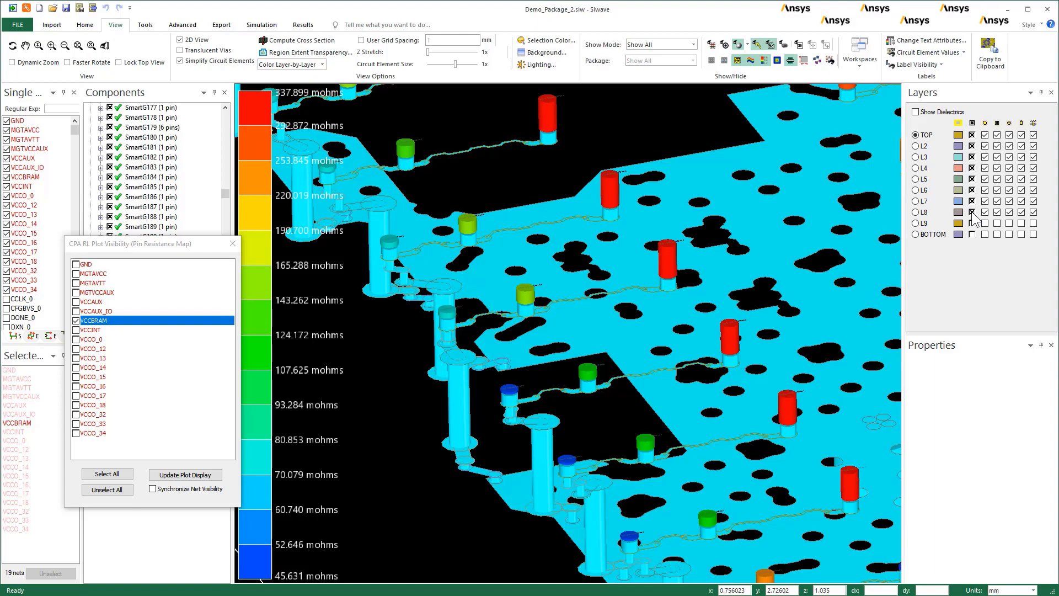
pyautogui.moveTo(427, 482); pyautogui.dragTo(554, 411)
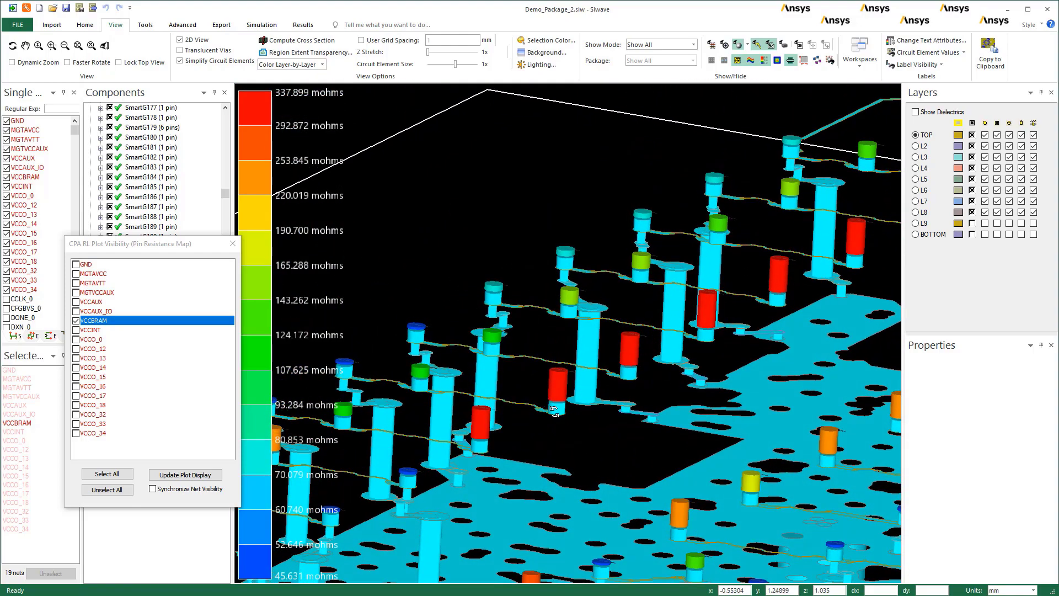
# Turn on layers L9 and BOTTOM so all layers from TOP to BOTTOM show under the VCCBRAM columns.
pyautogui.scroll(3, 554, 409)
pyautogui.scroll(3, 650, 439)
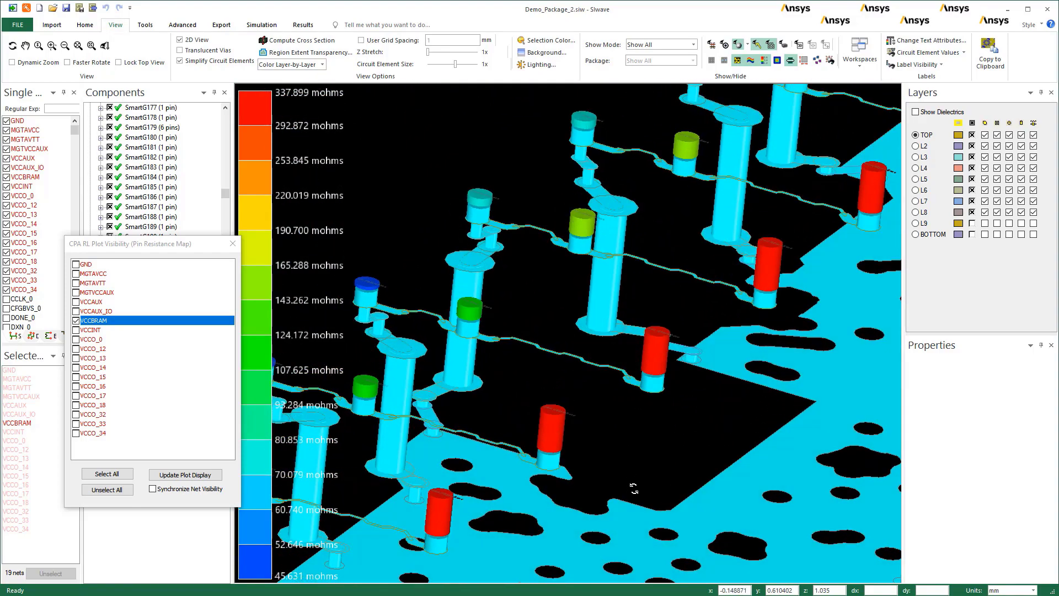
pyautogui.scroll(-2, 633, 488)
pyautogui.scroll(2, 615, 464)
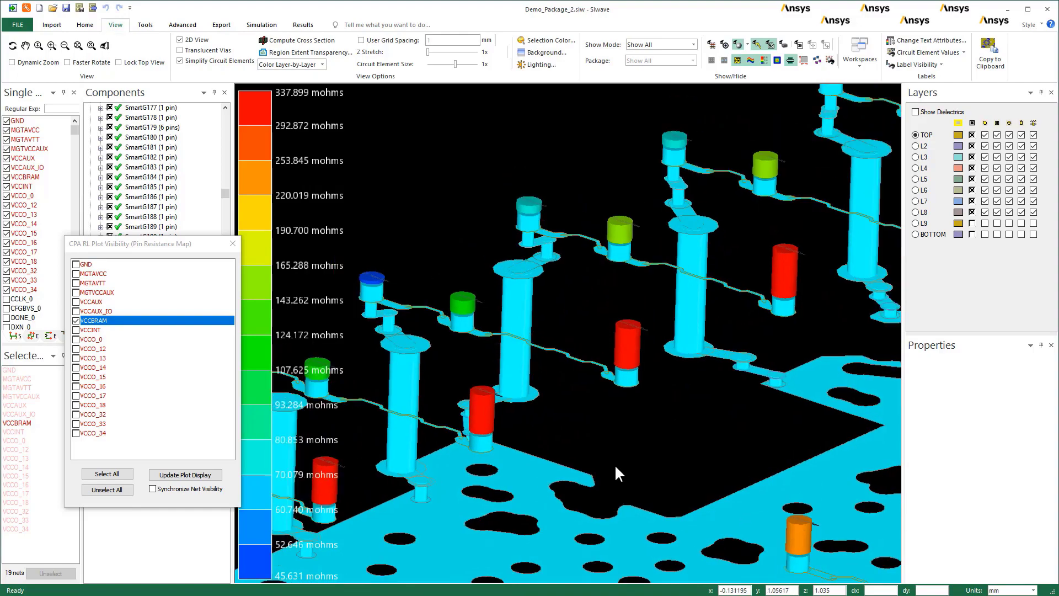
pyautogui.scroll(-2, 614, 464)
pyautogui.scroll(2, 631, 449)
pyautogui.moveTo(661, 387); pyautogui.dragTo(712, 451)
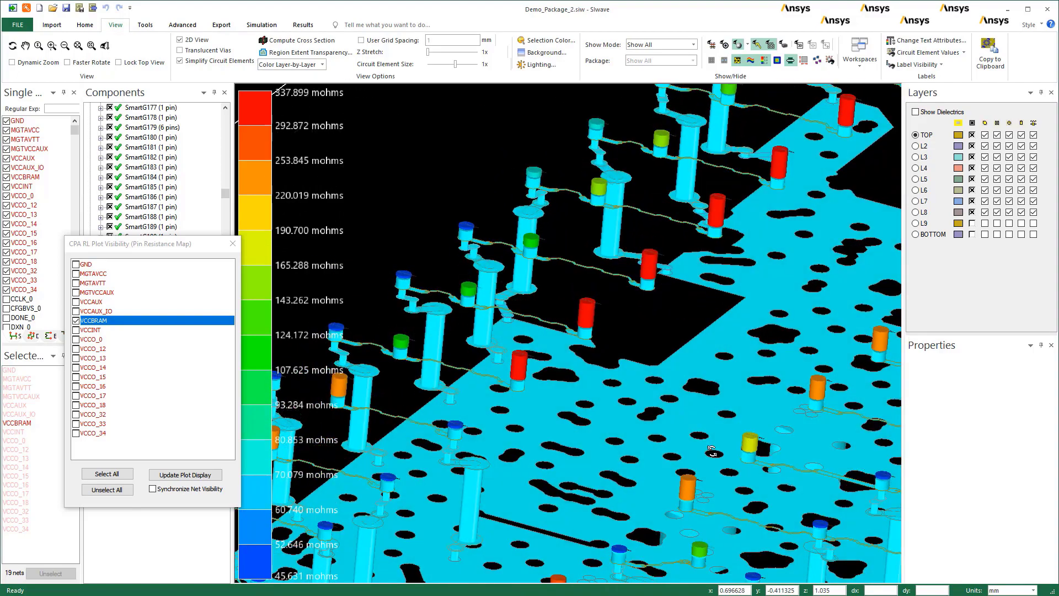
pyautogui.press('alt')
pyautogui.click(971, 222)
pyautogui.click(971, 234)
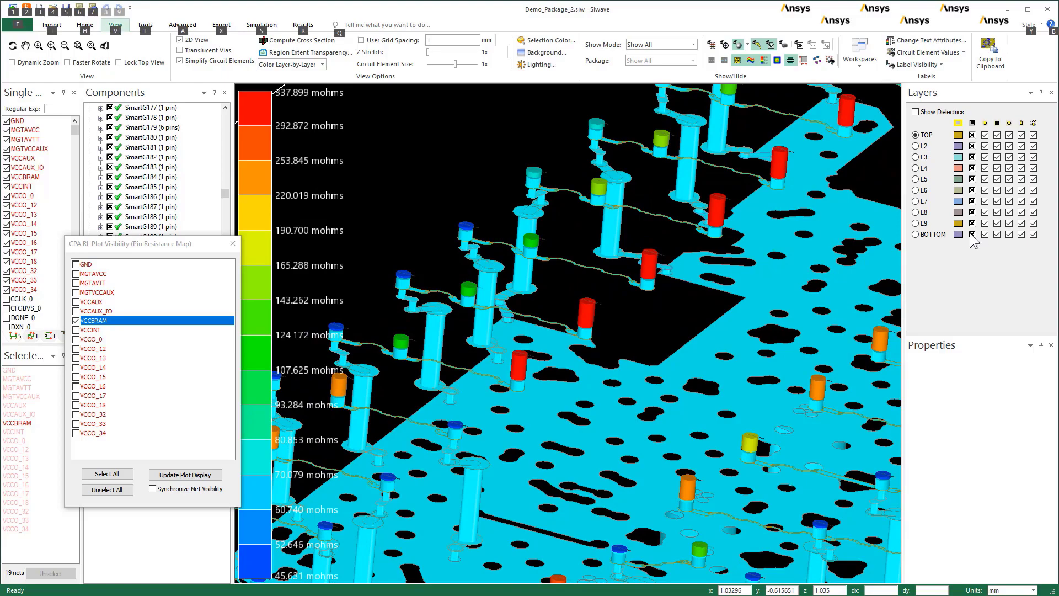
pyautogui.moveTo(579, 430); pyautogui.dragTo(755, 460)
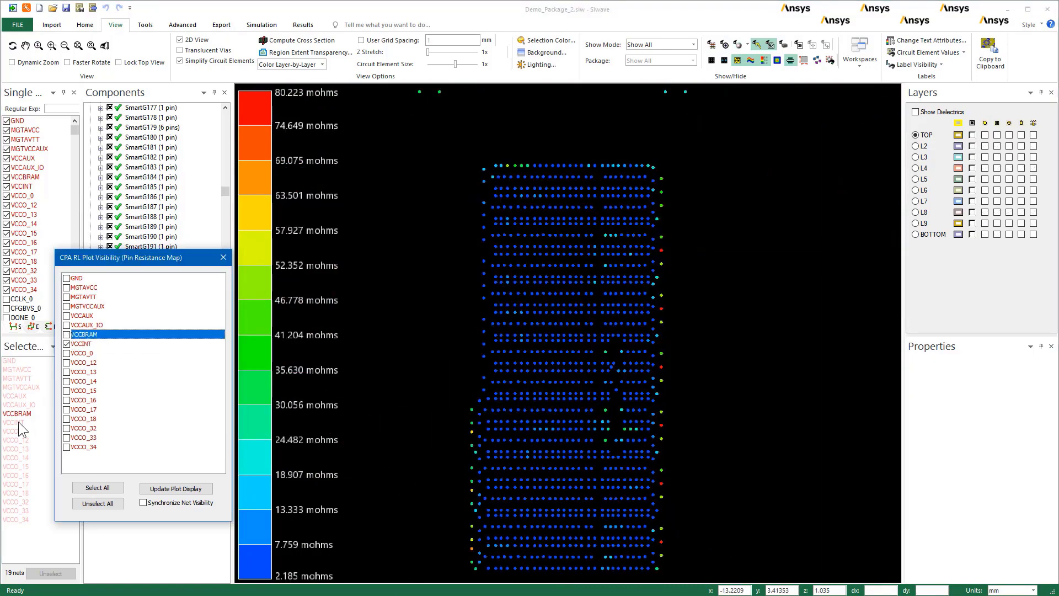
# Show only the VCCINT net and make all TOP layer objects visible.
pyautogui.rightClick(22, 423)
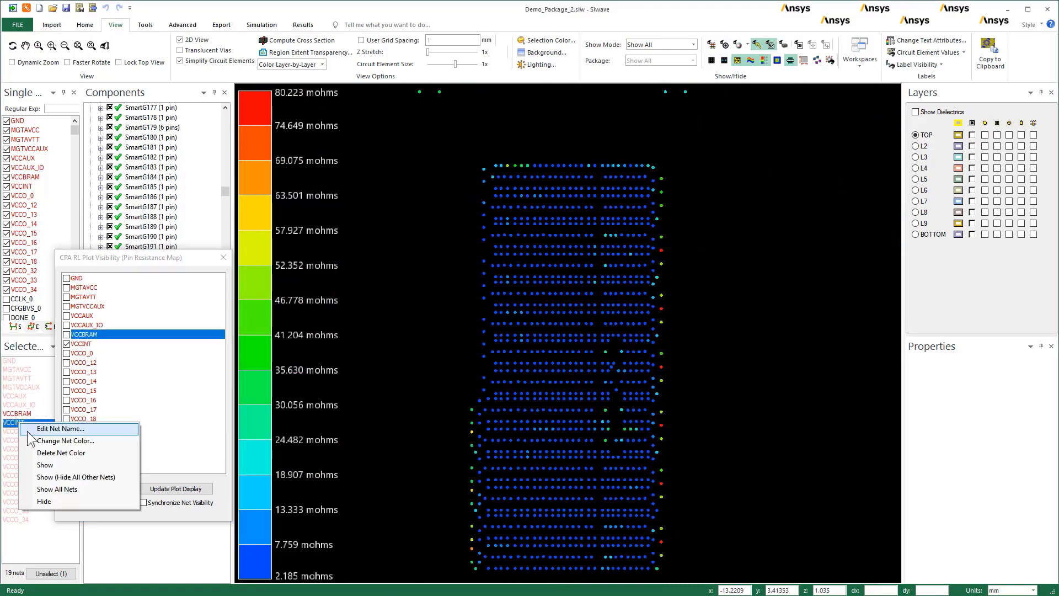
pyautogui.click(45, 478)
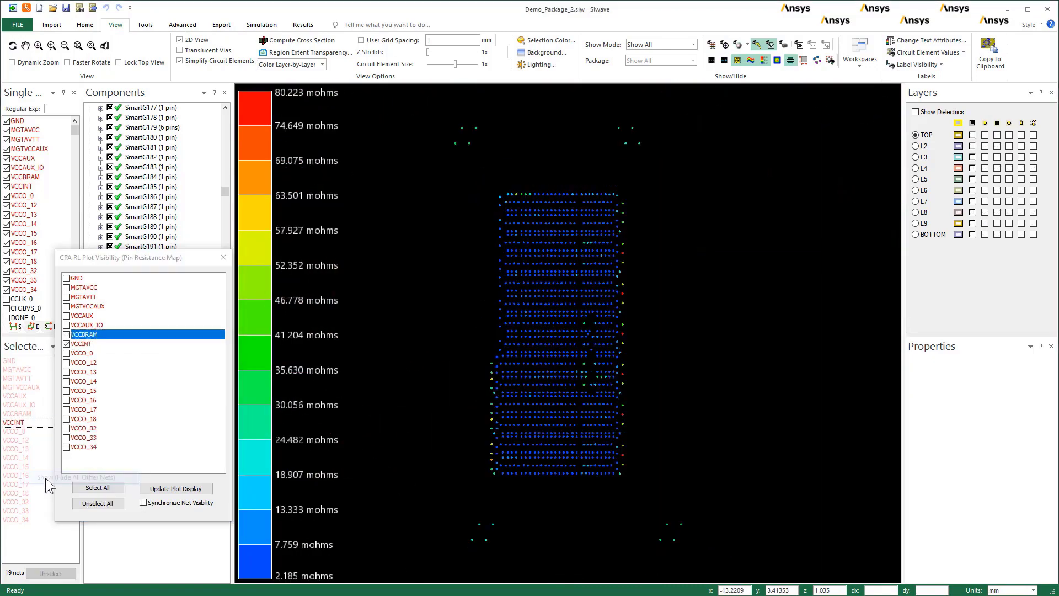
pyautogui.click(972, 135)
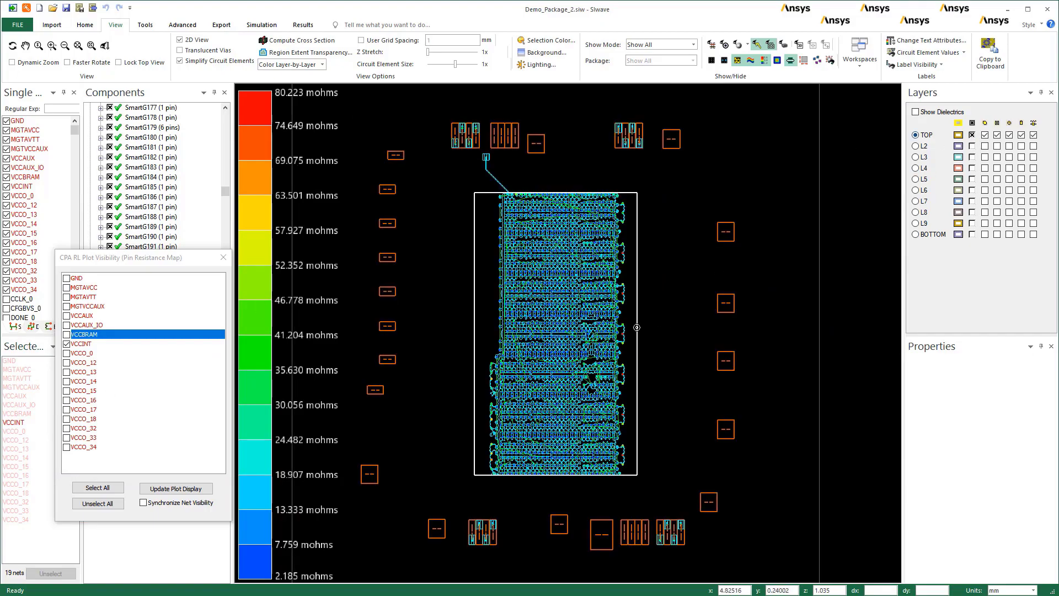
pyautogui.scroll(6, 618, 306)
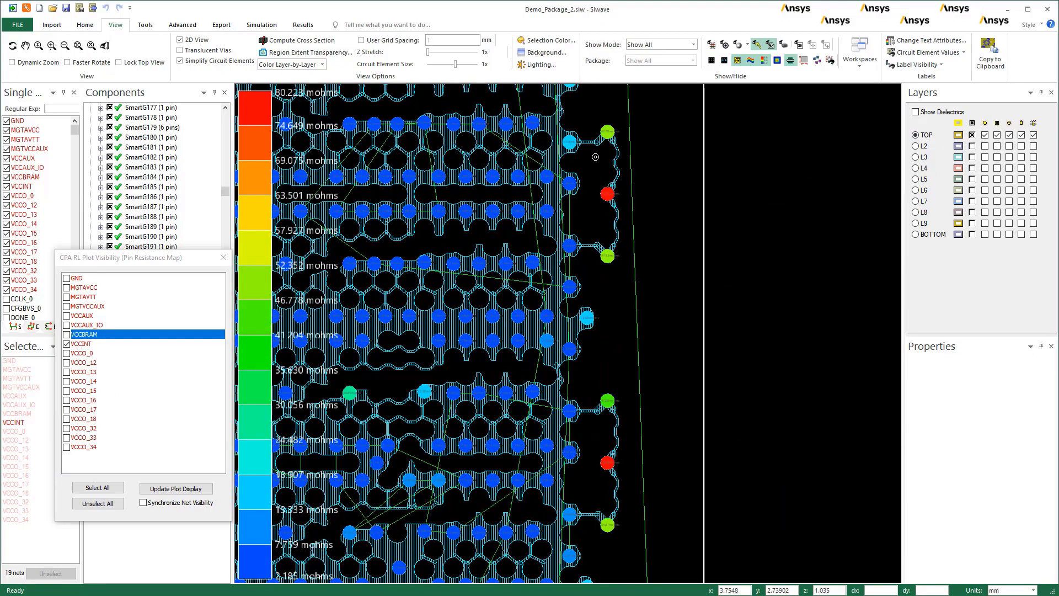
pyautogui.scroll(5, 593, 168)
pyautogui.scroll(-3, 597, 176)
pyautogui.scroll(-5, 747, 293)
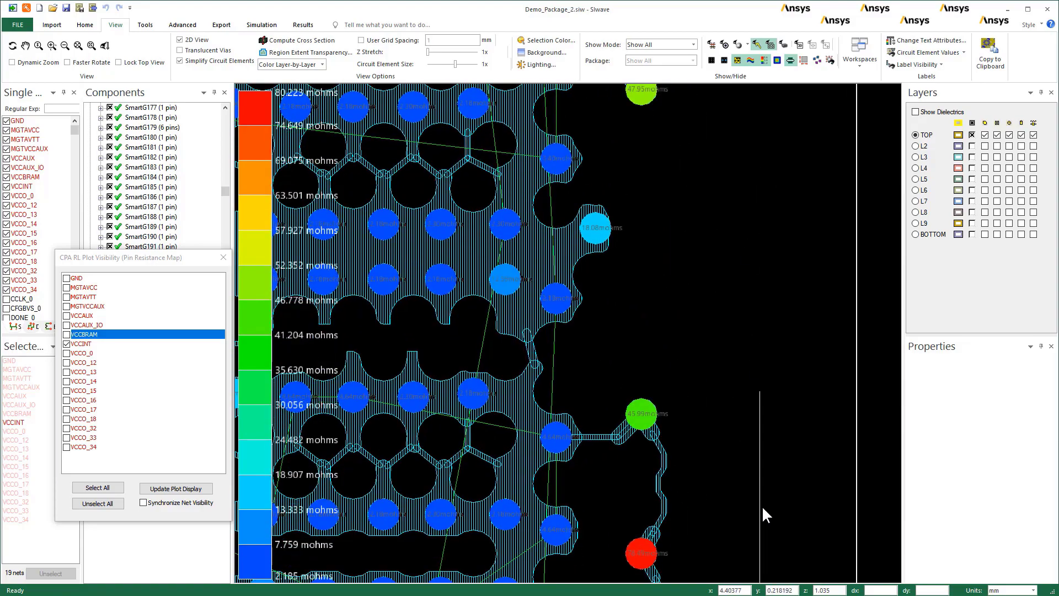
# Zoom out over the whole VCCINT resistance map and bring up the CPASim1 result's actions.
pyautogui.scroll(-8, 739, 331)
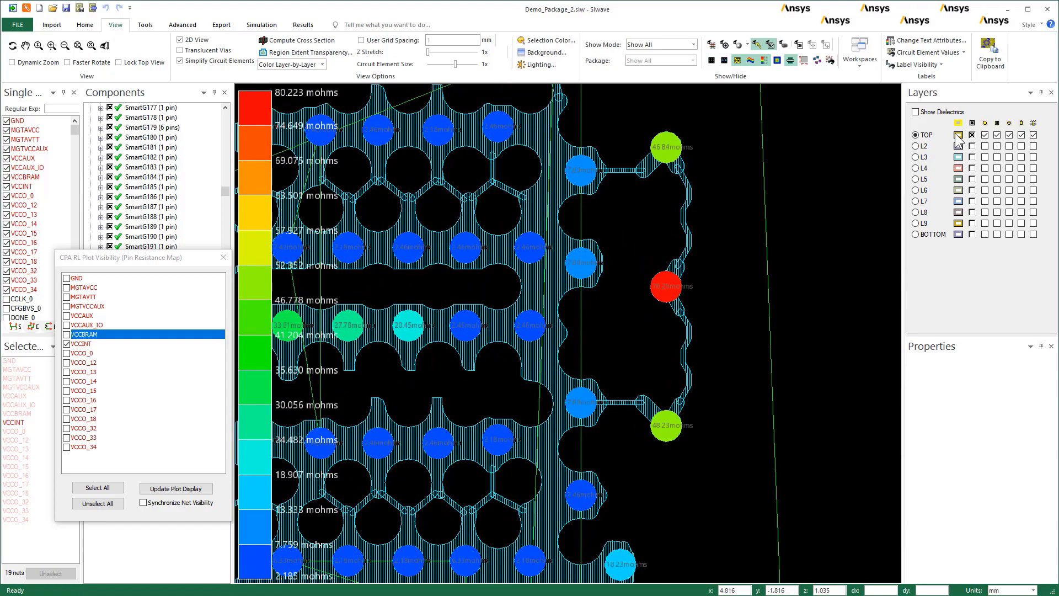
pyautogui.scroll(-8, 785, 215)
pyautogui.scroll(-7, 785, 221)
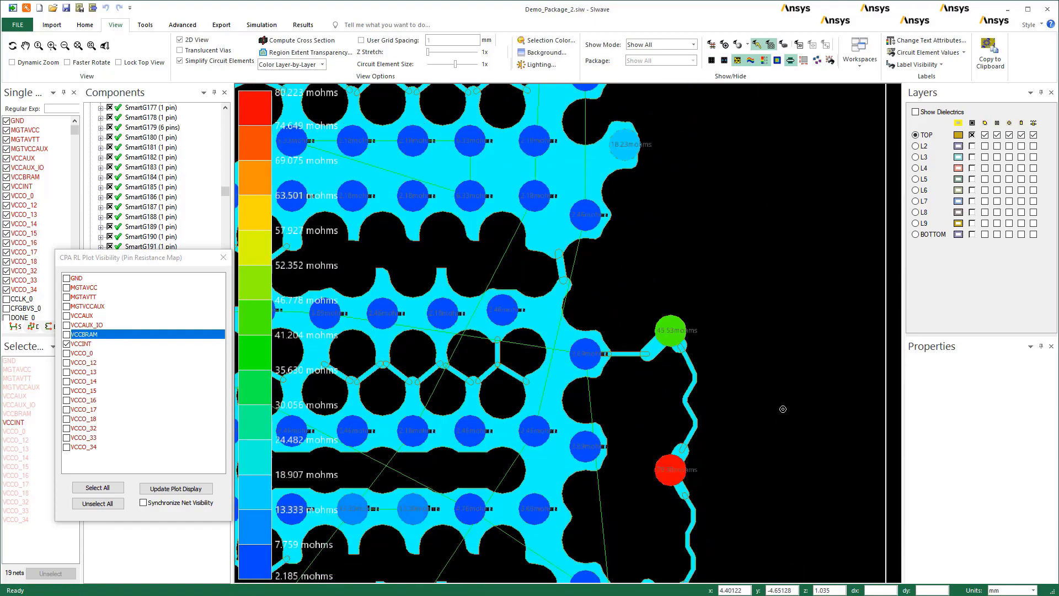
pyautogui.scroll(-6, 763, 419)
pyautogui.scroll(-8, 764, 297)
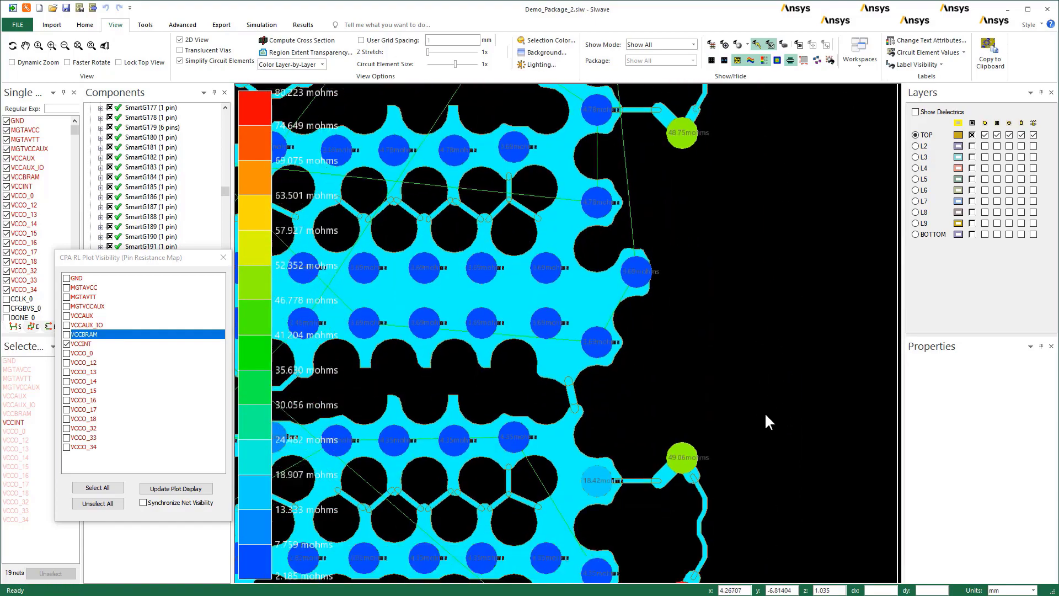
pyautogui.scroll(-3, 767, 274)
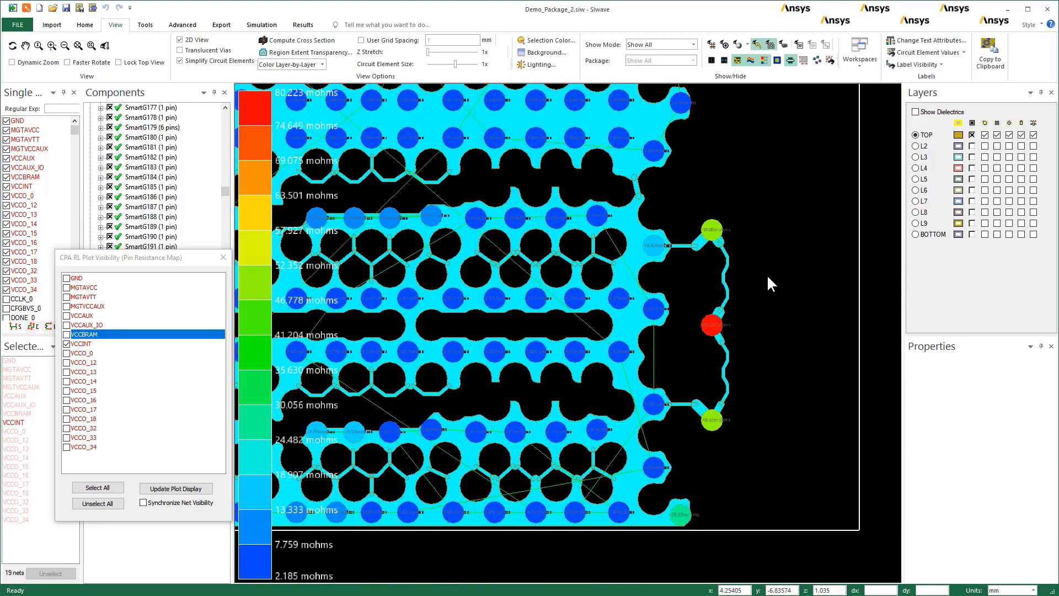
pyautogui.scroll(2, 815, 359)
pyautogui.scroll(2, 813, 456)
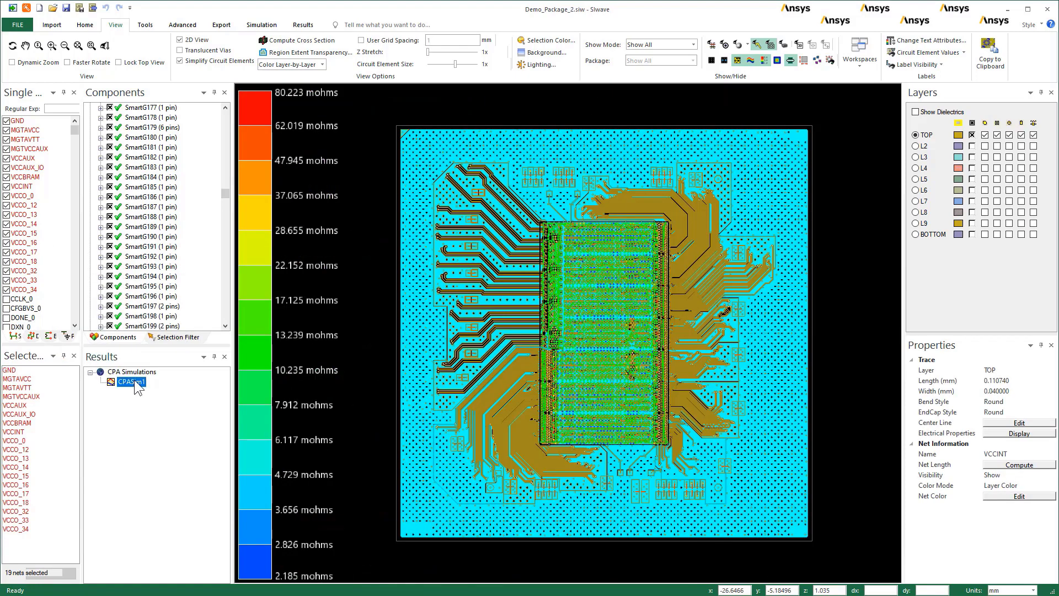
pyautogui.rightClick(135, 380)
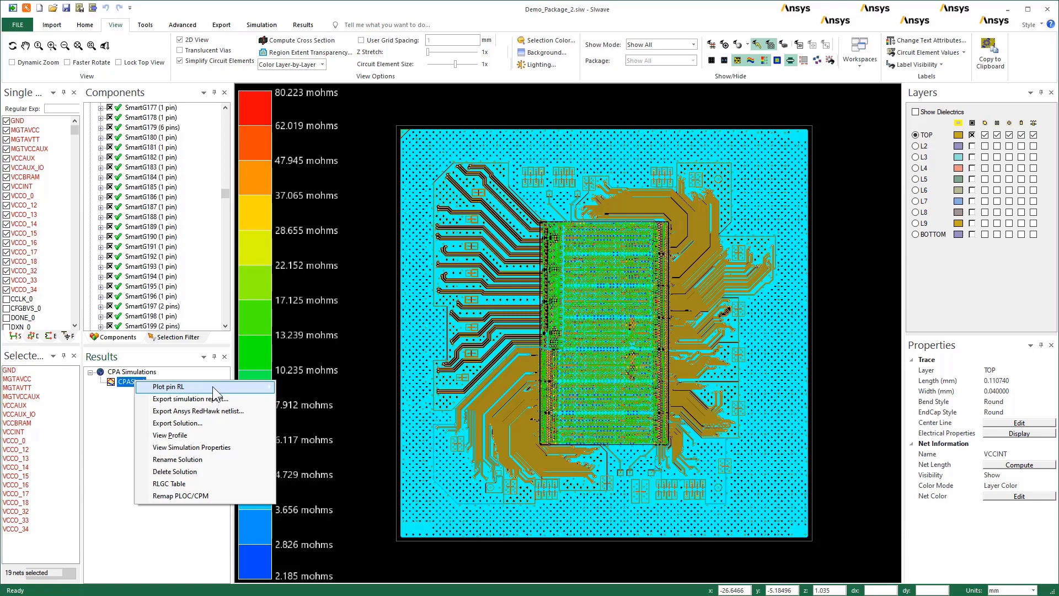
# Plot CPASim1's pin partial inductance map (0.064–1.386 nH) and zoom in on the pins.
pyautogui.moveTo(213, 386)
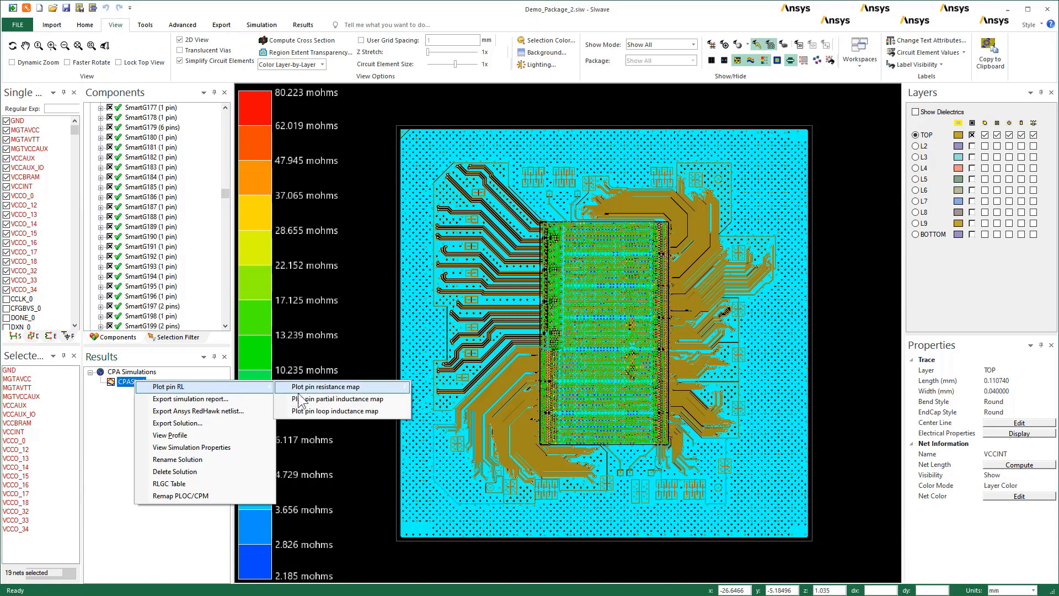
pyautogui.click(368, 402)
pyautogui.scroll(4, 518, 114)
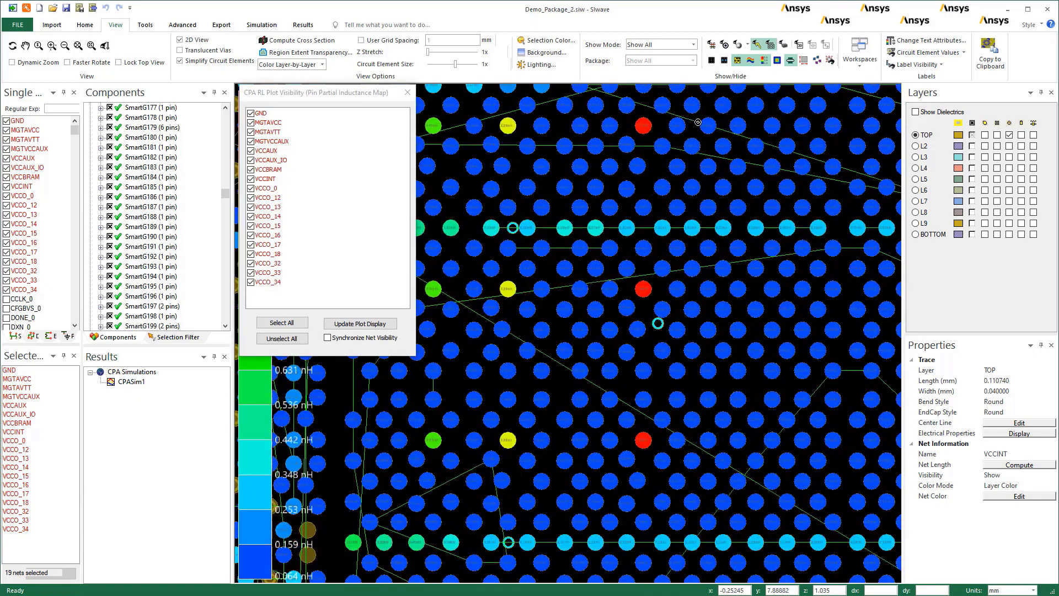
pyautogui.scroll(4, 697, 122)
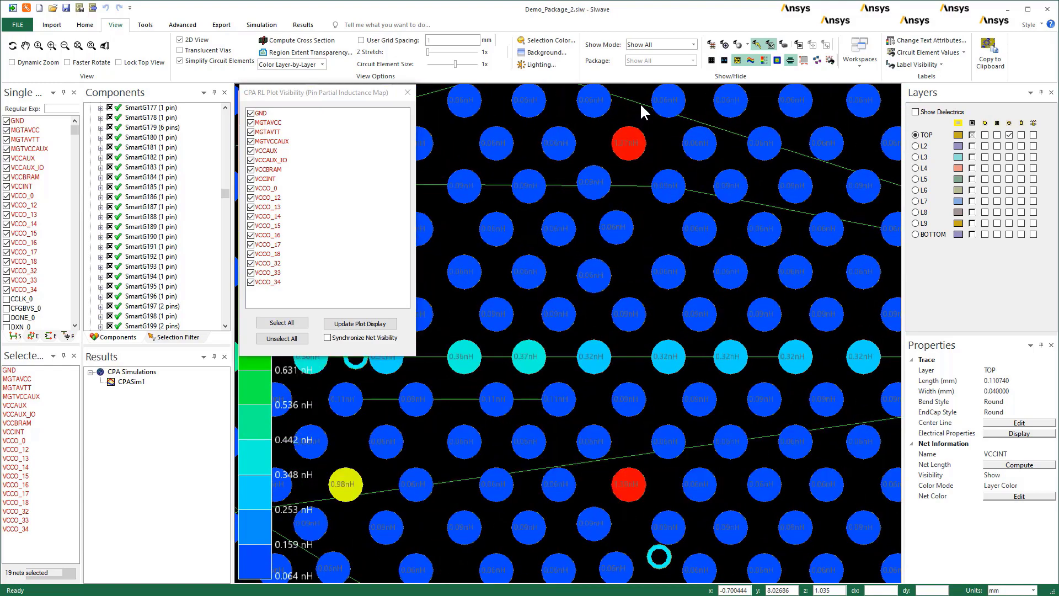
pyautogui.rightClick(127, 382)
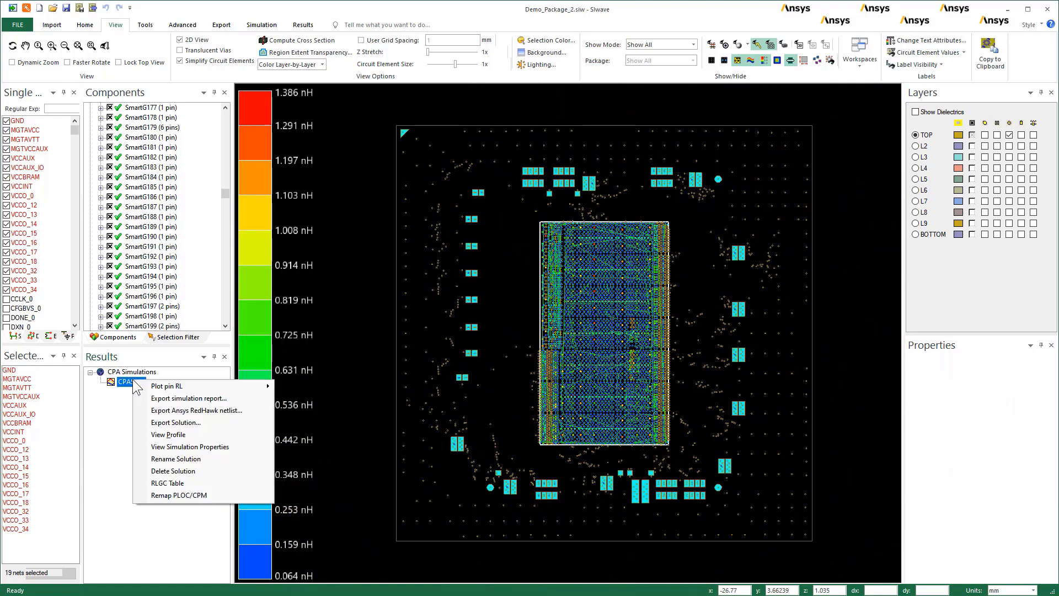
# Export the CPASim1 simulation report as HTML using the default CPA report settings.
pyautogui.click(165, 397)
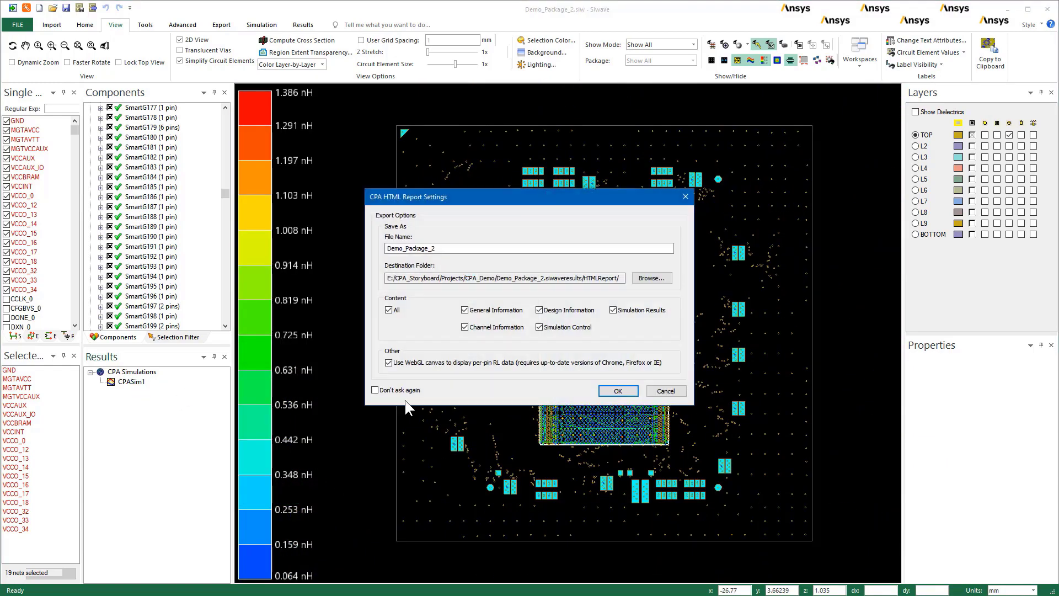
pyautogui.click(618, 391)
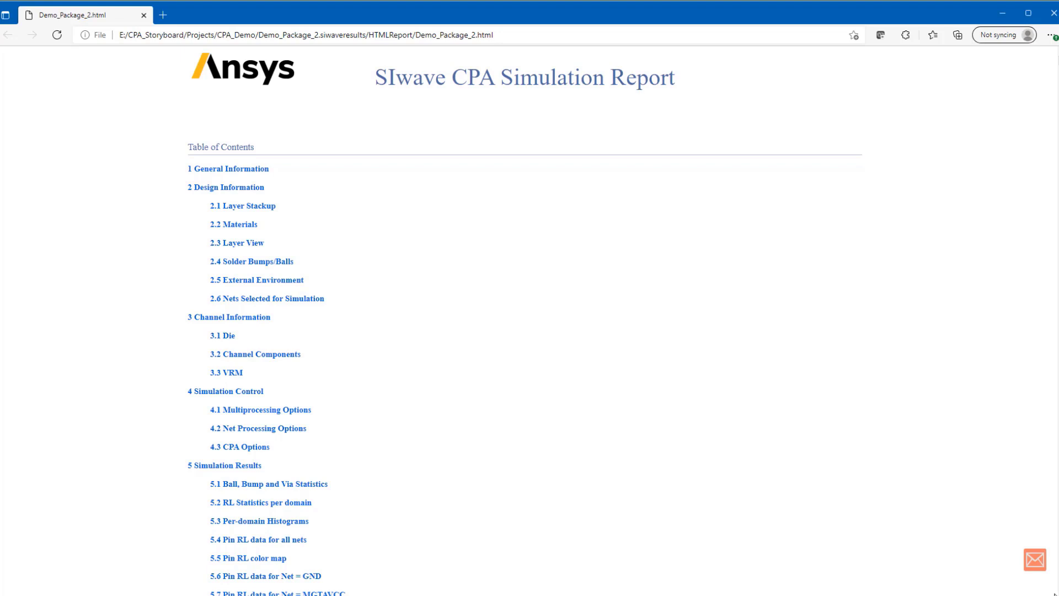
# Scroll the report down to the 3-D pin resistance map in section 5.5 Pin RL color map.
pyautogui.scroll(-5, 530, 319)
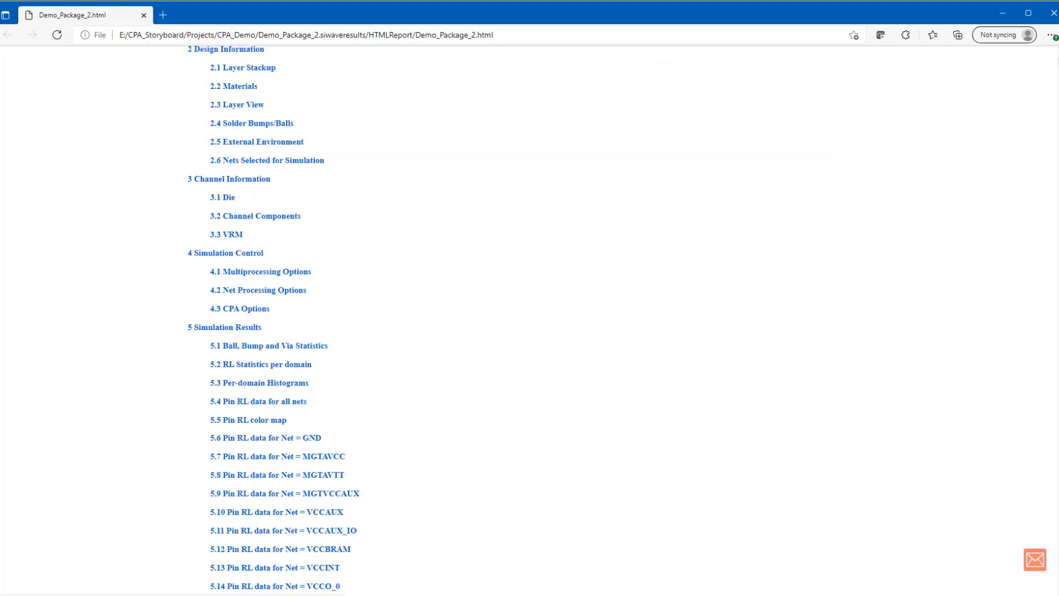
pyautogui.scroll(-3, 530, 320)
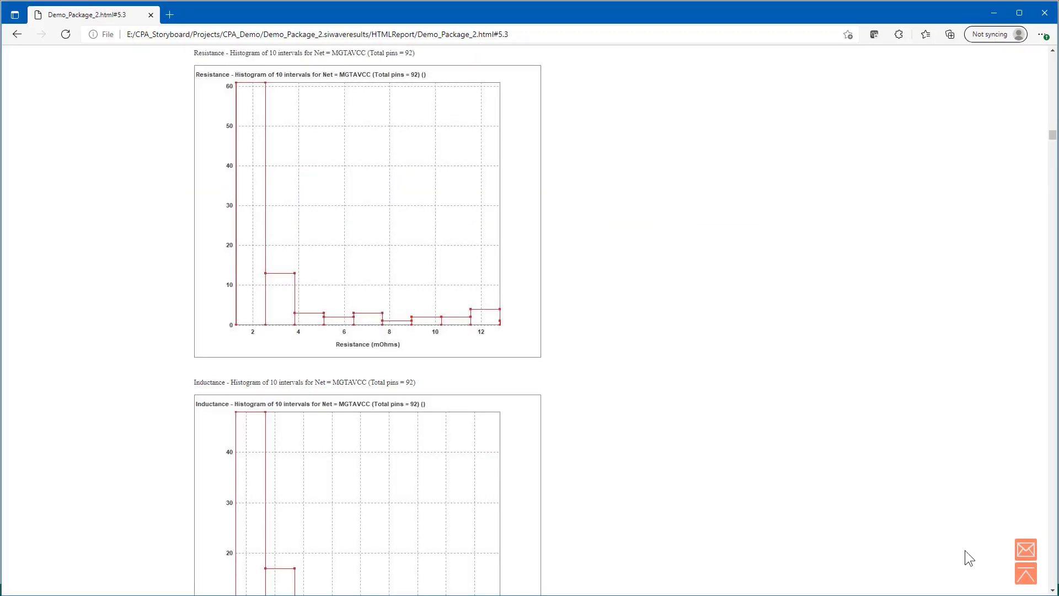
pyautogui.scroll(-10, 965, 551)
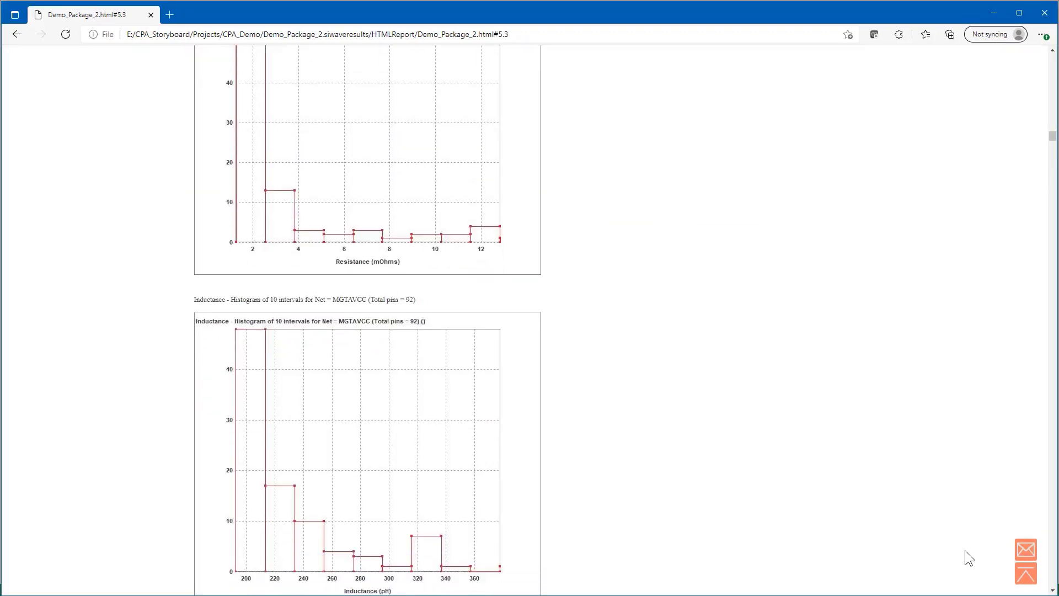
pyautogui.scroll(-20, 964, 551)
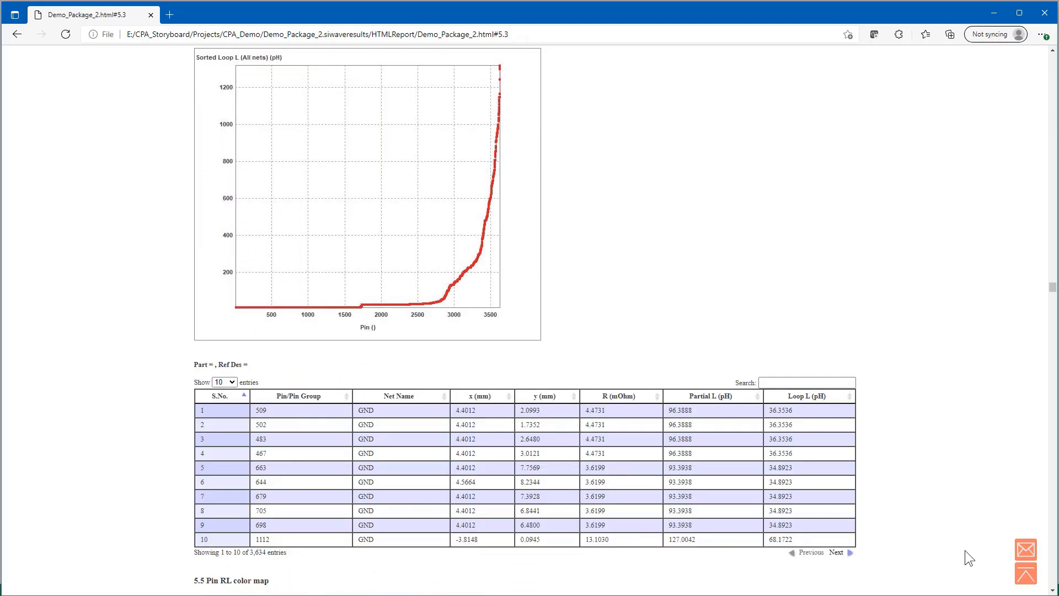
pyautogui.scroll(-10, 964, 550)
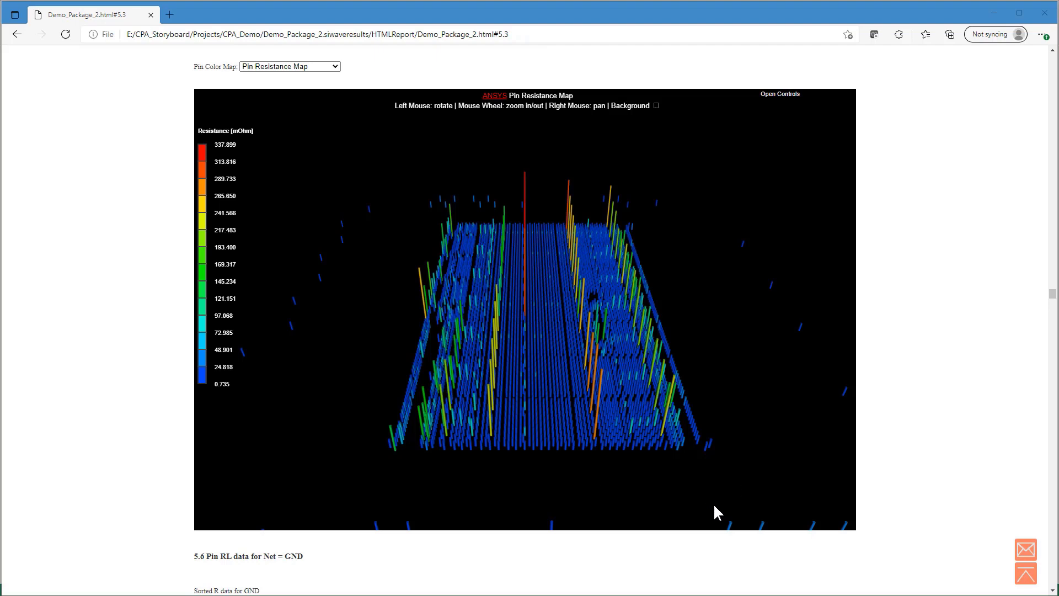
# Rotate and enlarge the report's 3-D resistance map to inspect the tall red pins, then return to SIwave.
pyautogui.moveTo(544, 472); pyautogui.dragTo(450, 379)
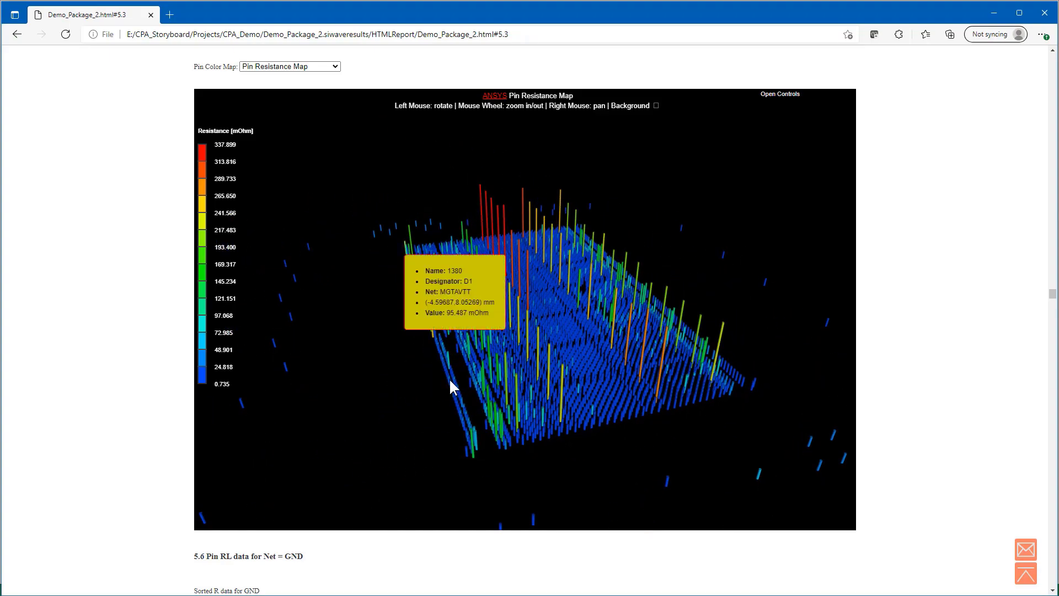
pyautogui.moveTo(489, 445); pyautogui.dragTo(452, 117)
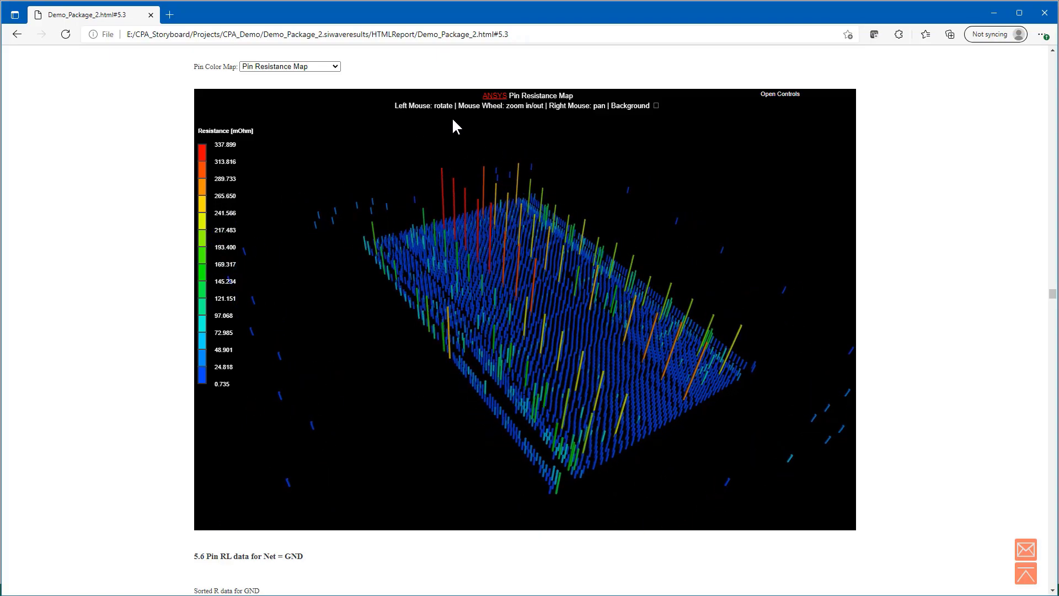
pyautogui.moveTo(697, 458); pyautogui.dragTo(674, 413)
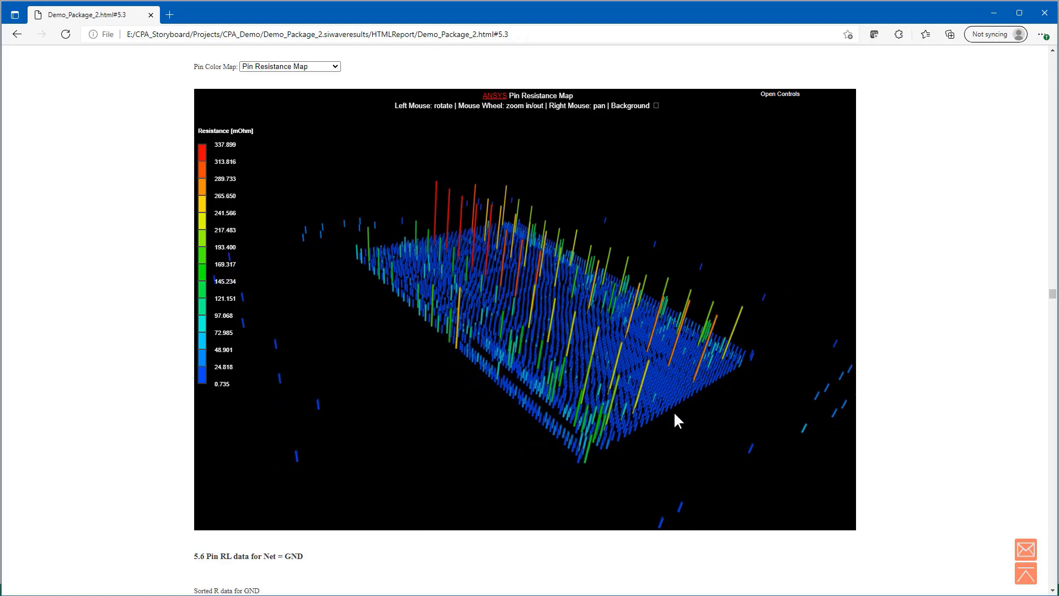
pyautogui.scroll(4, 438, 193)
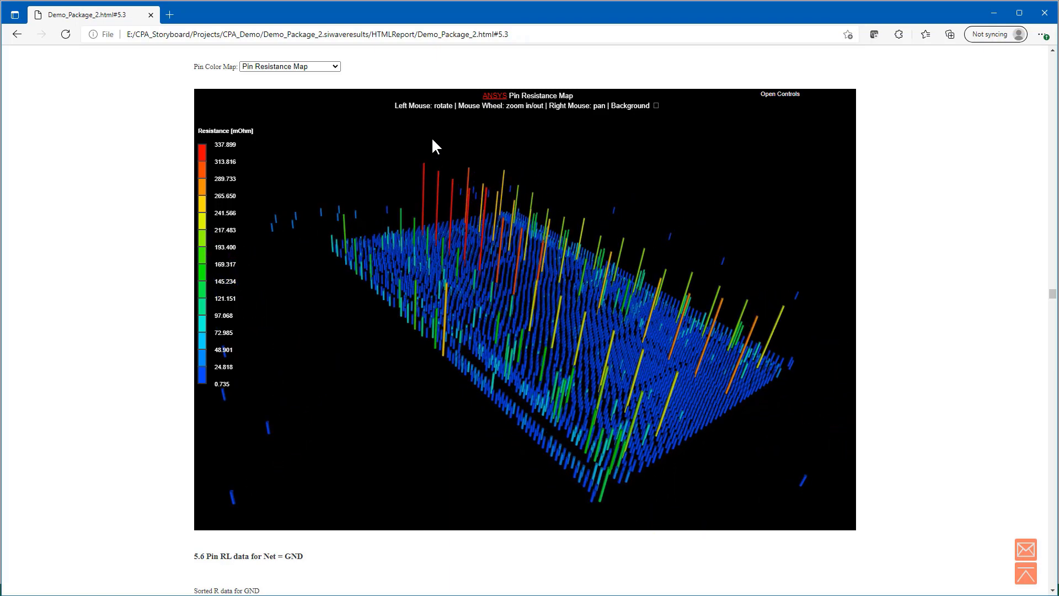
pyautogui.scroll(3, 431, 135)
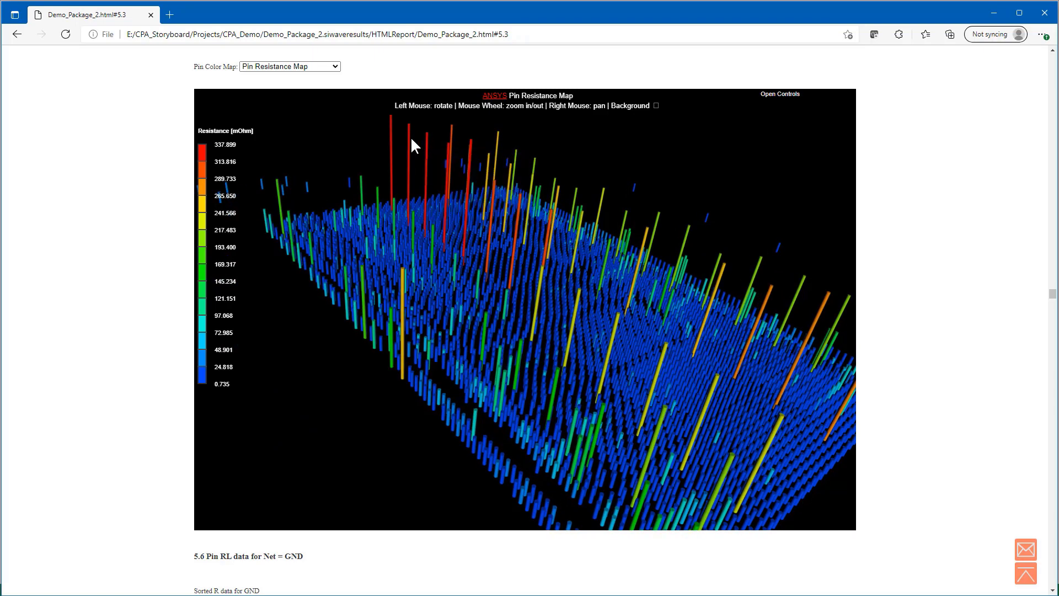
pyautogui.moveTo(408, 126)
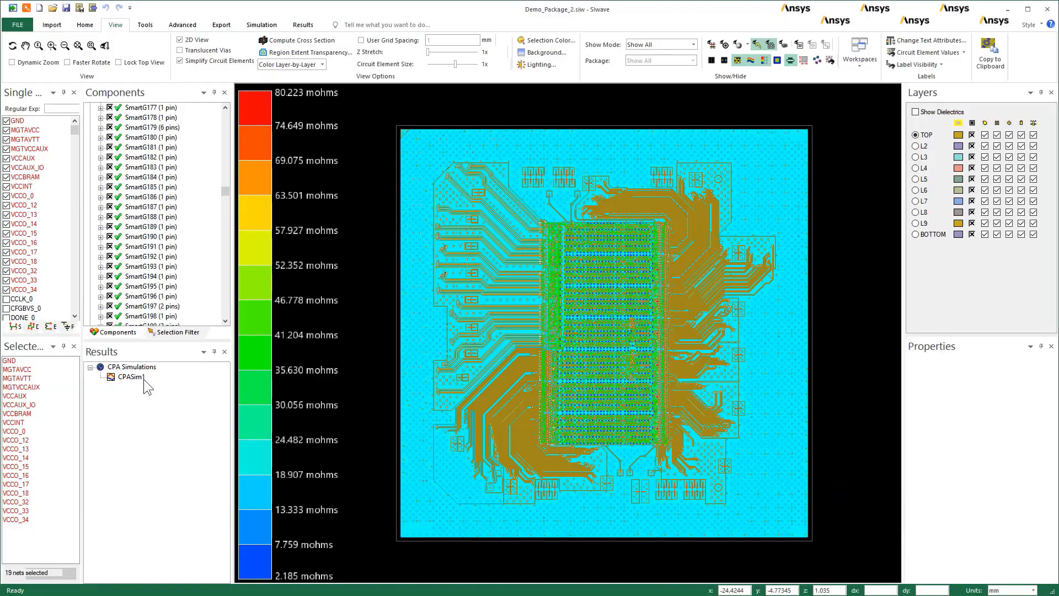
pyautogui.click(142, 379)
# Export CPASim1 as an Ansys RedHawk netlist named Demo_Package_2_adsCpa.zip.
pyautogui.rightClick(145, 384)
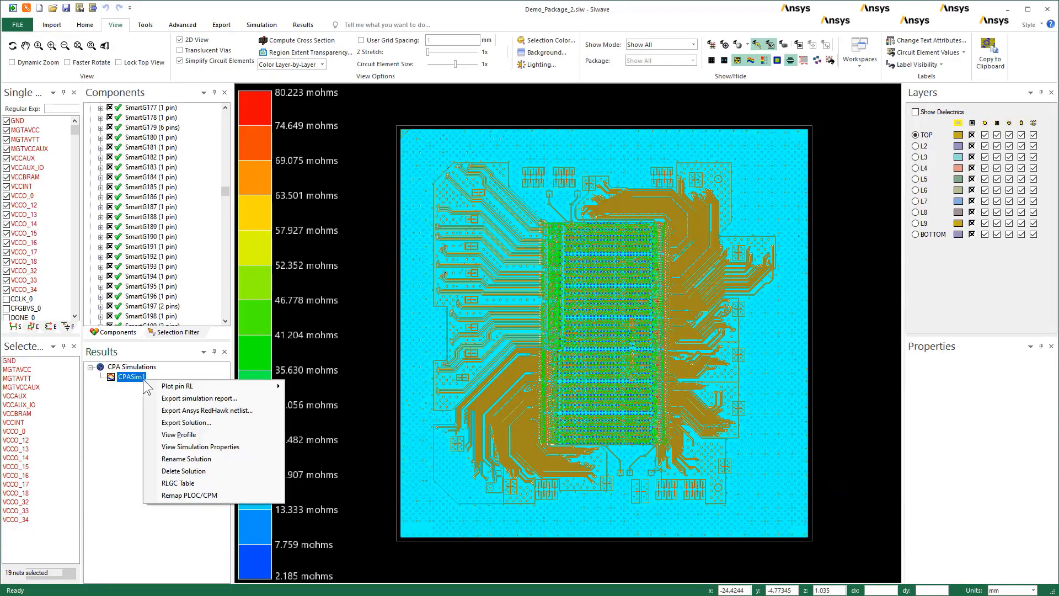
pyautogui.click(168, 411)
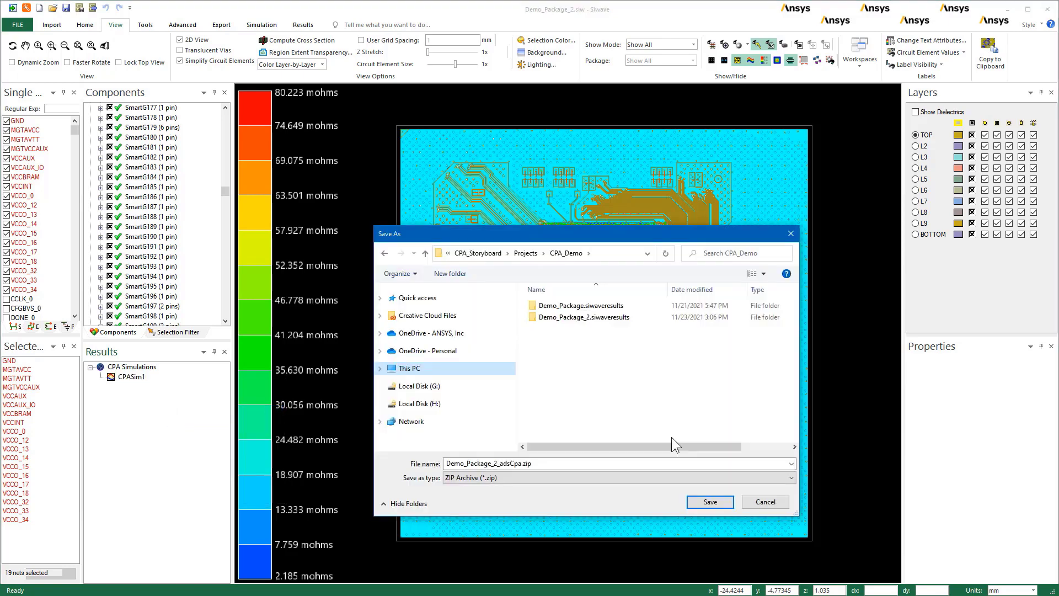